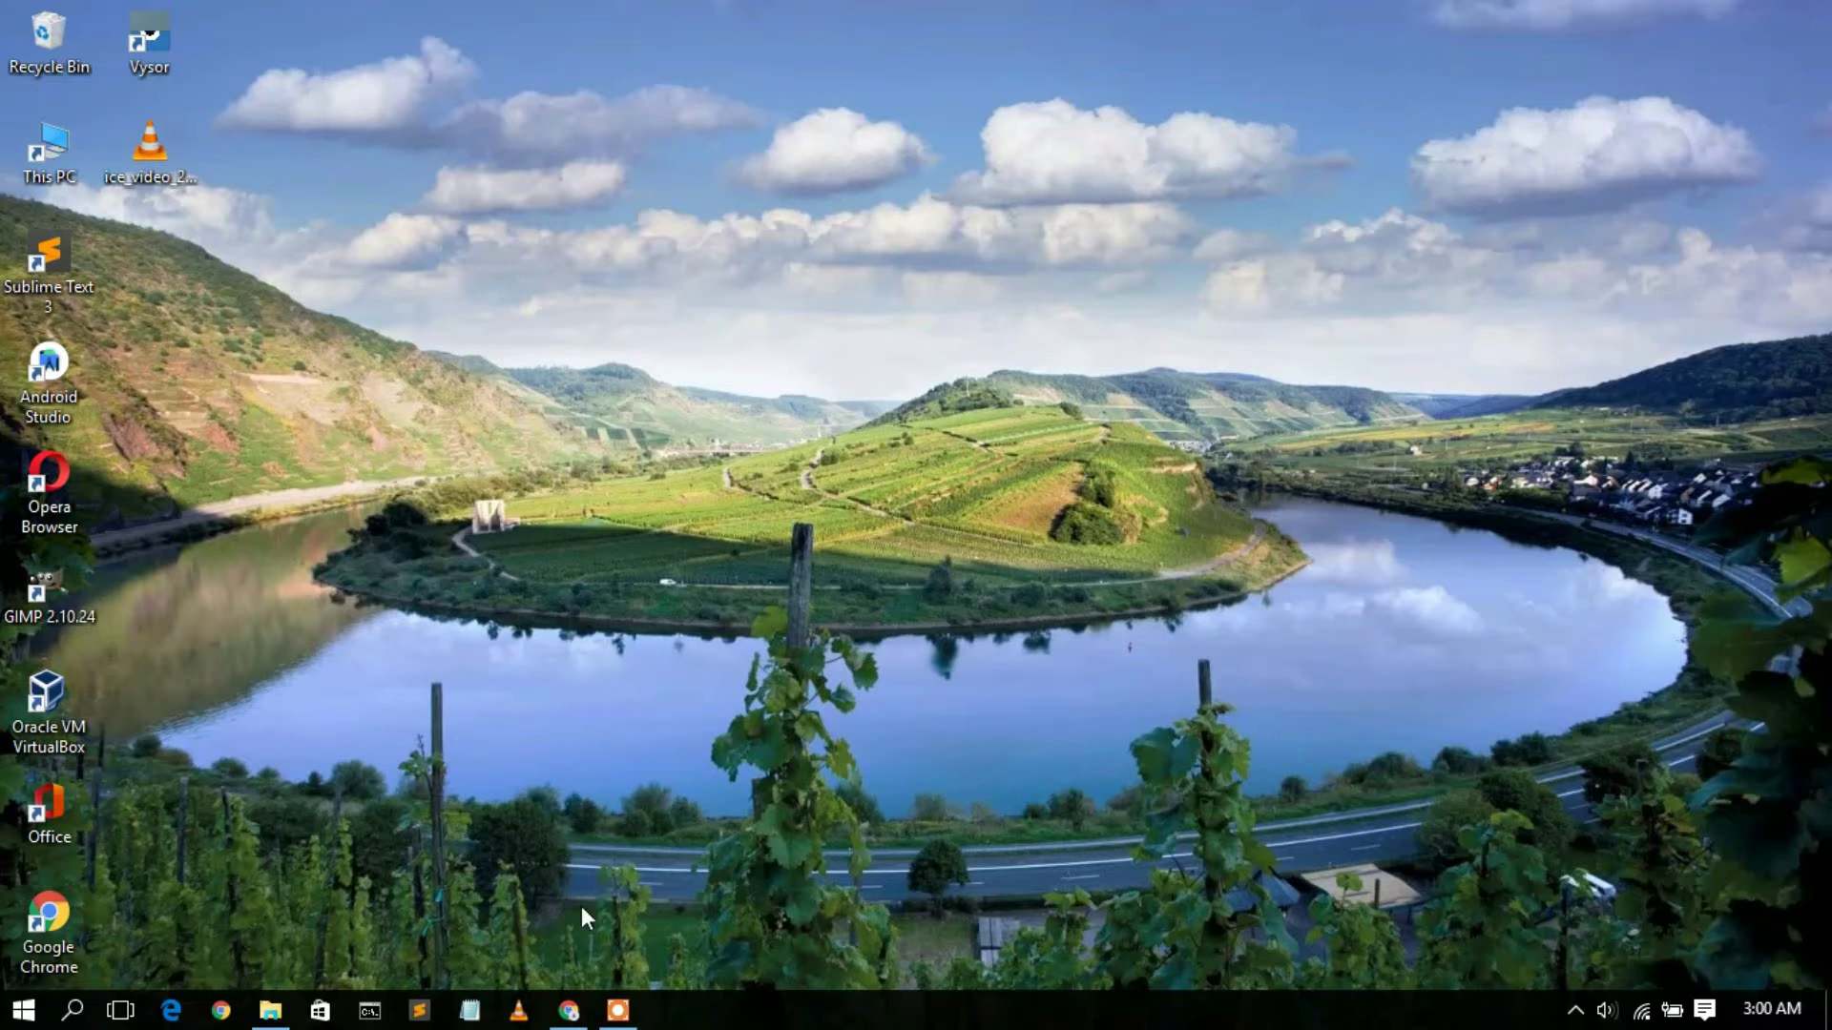
Search Google in Chrome for 'node js download' and open the 'Download | Node.js' result
click(569, 1011)
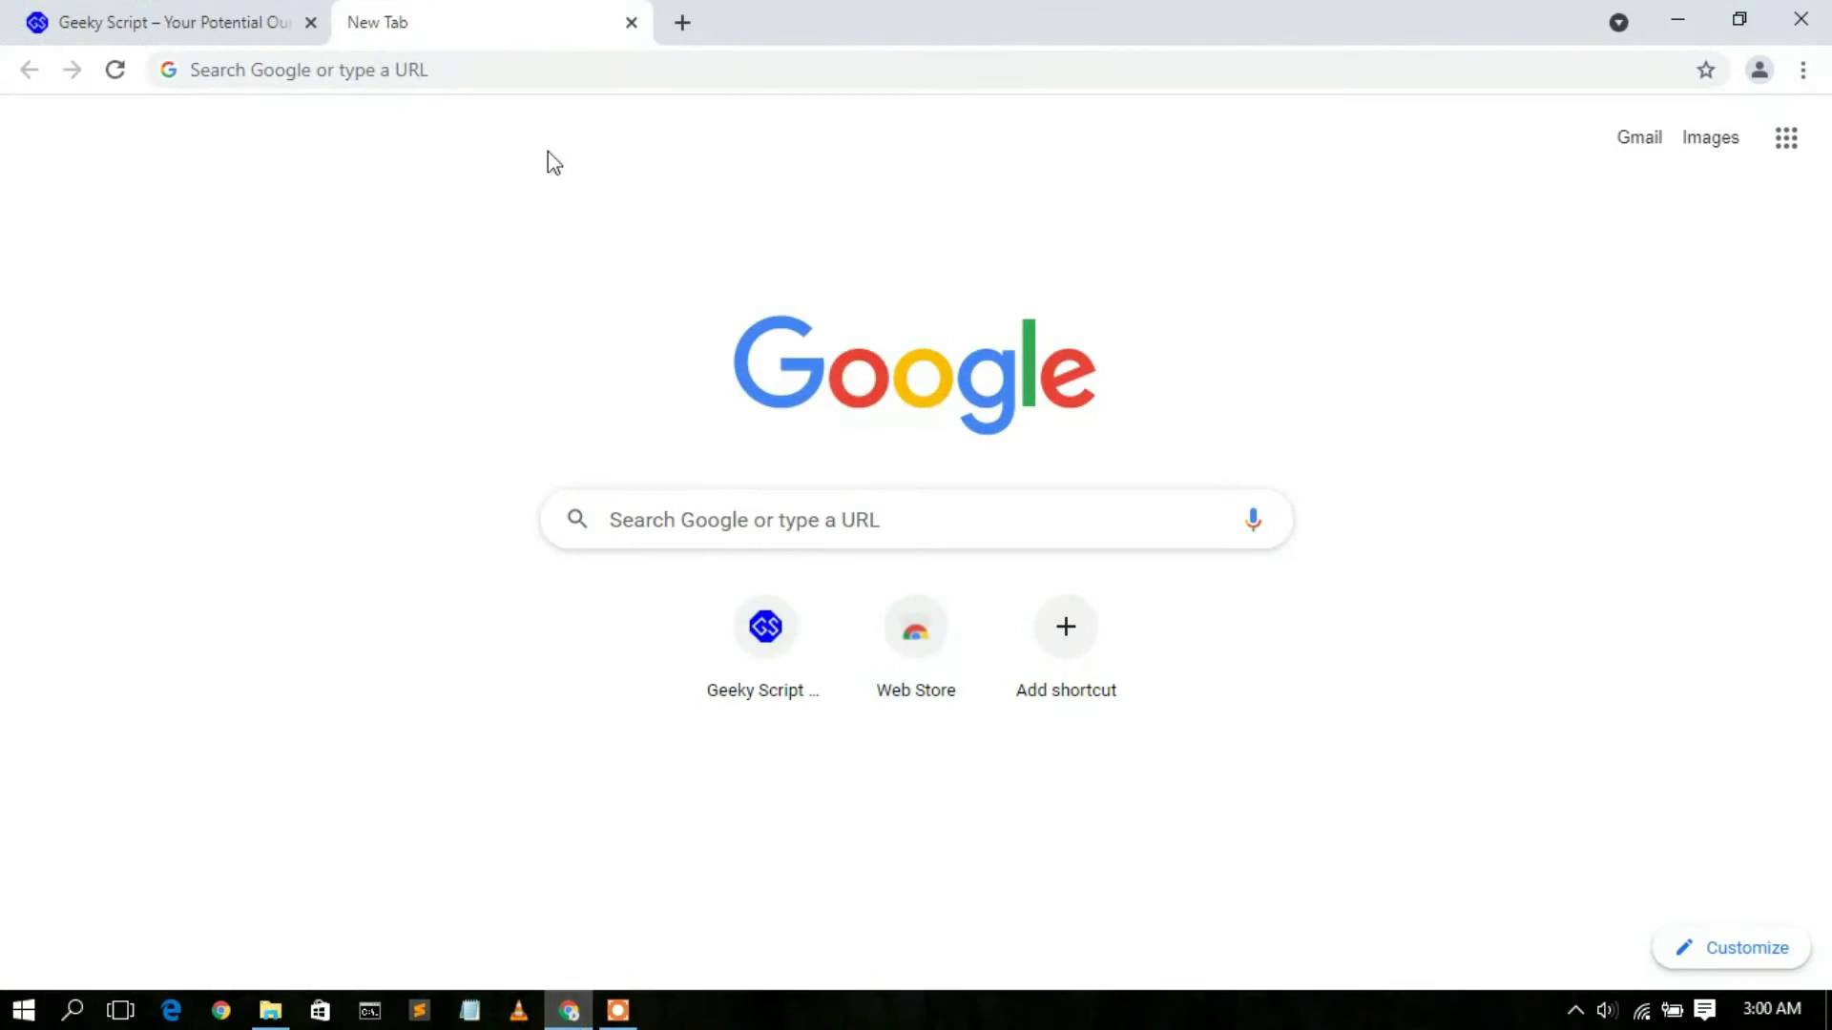
click(586, 65)
text(node)
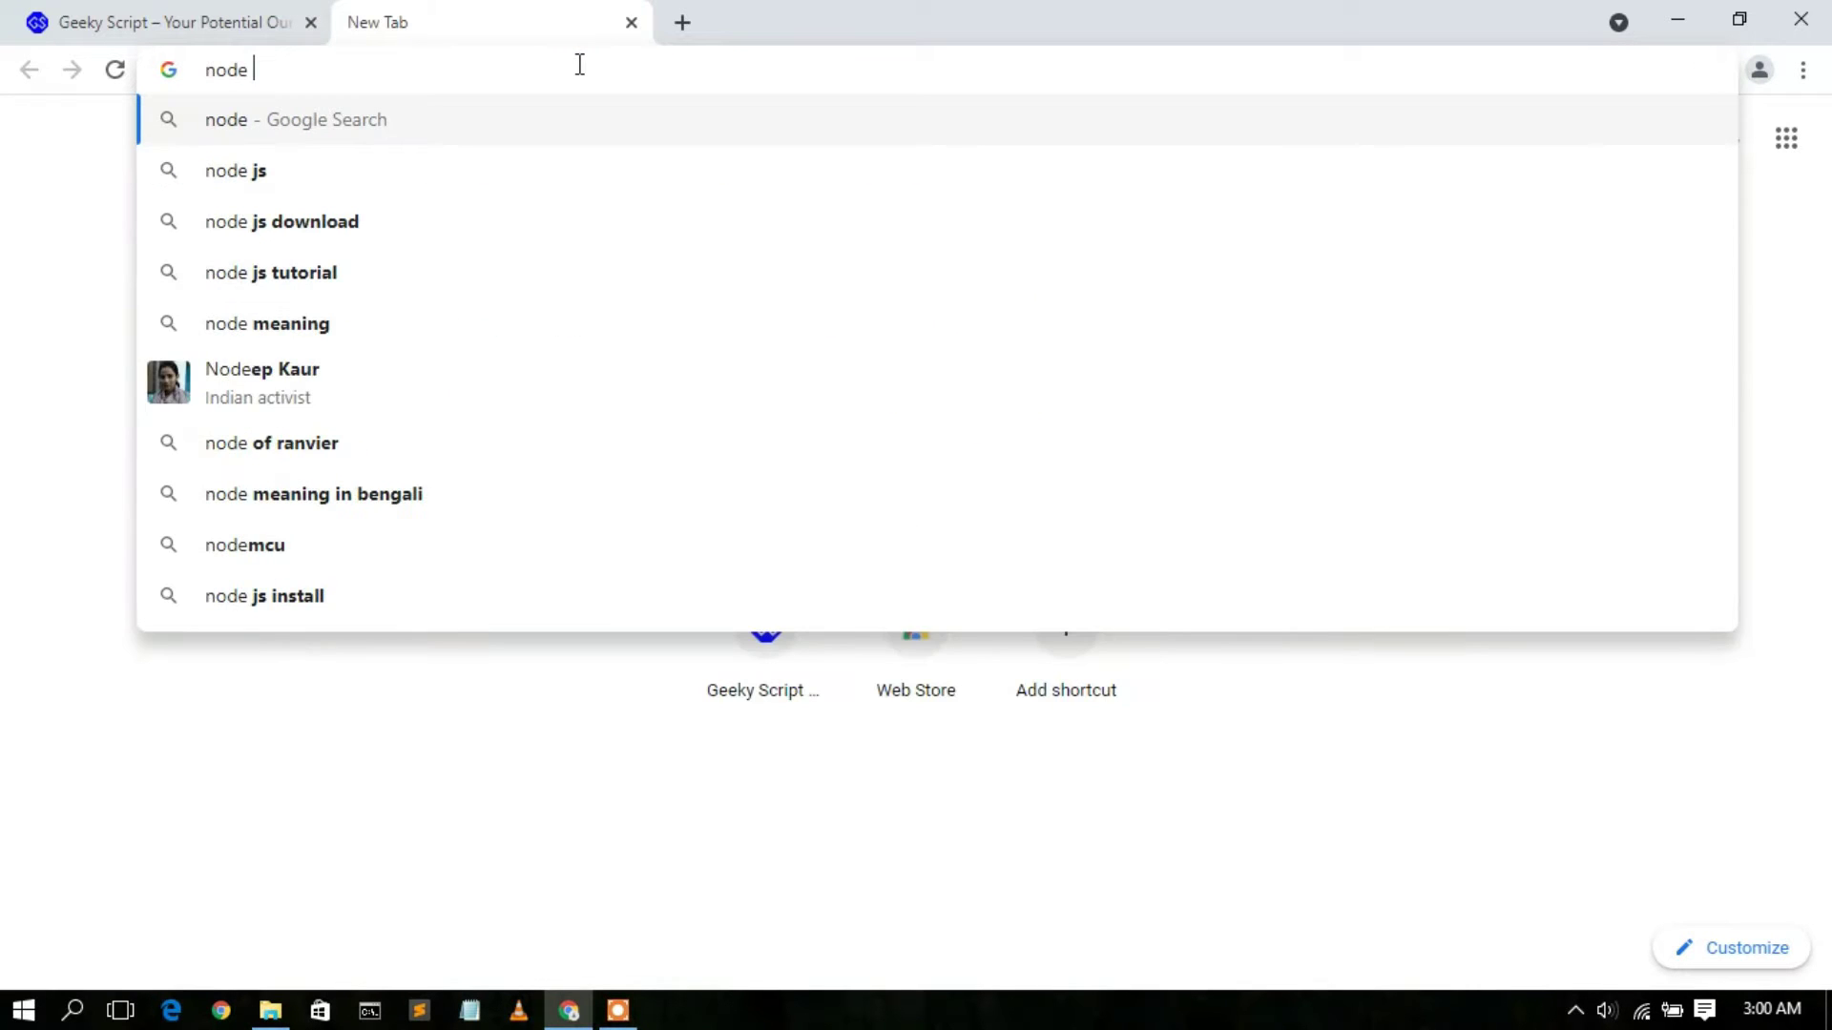
key(Down)
key(Down)
key(Return)
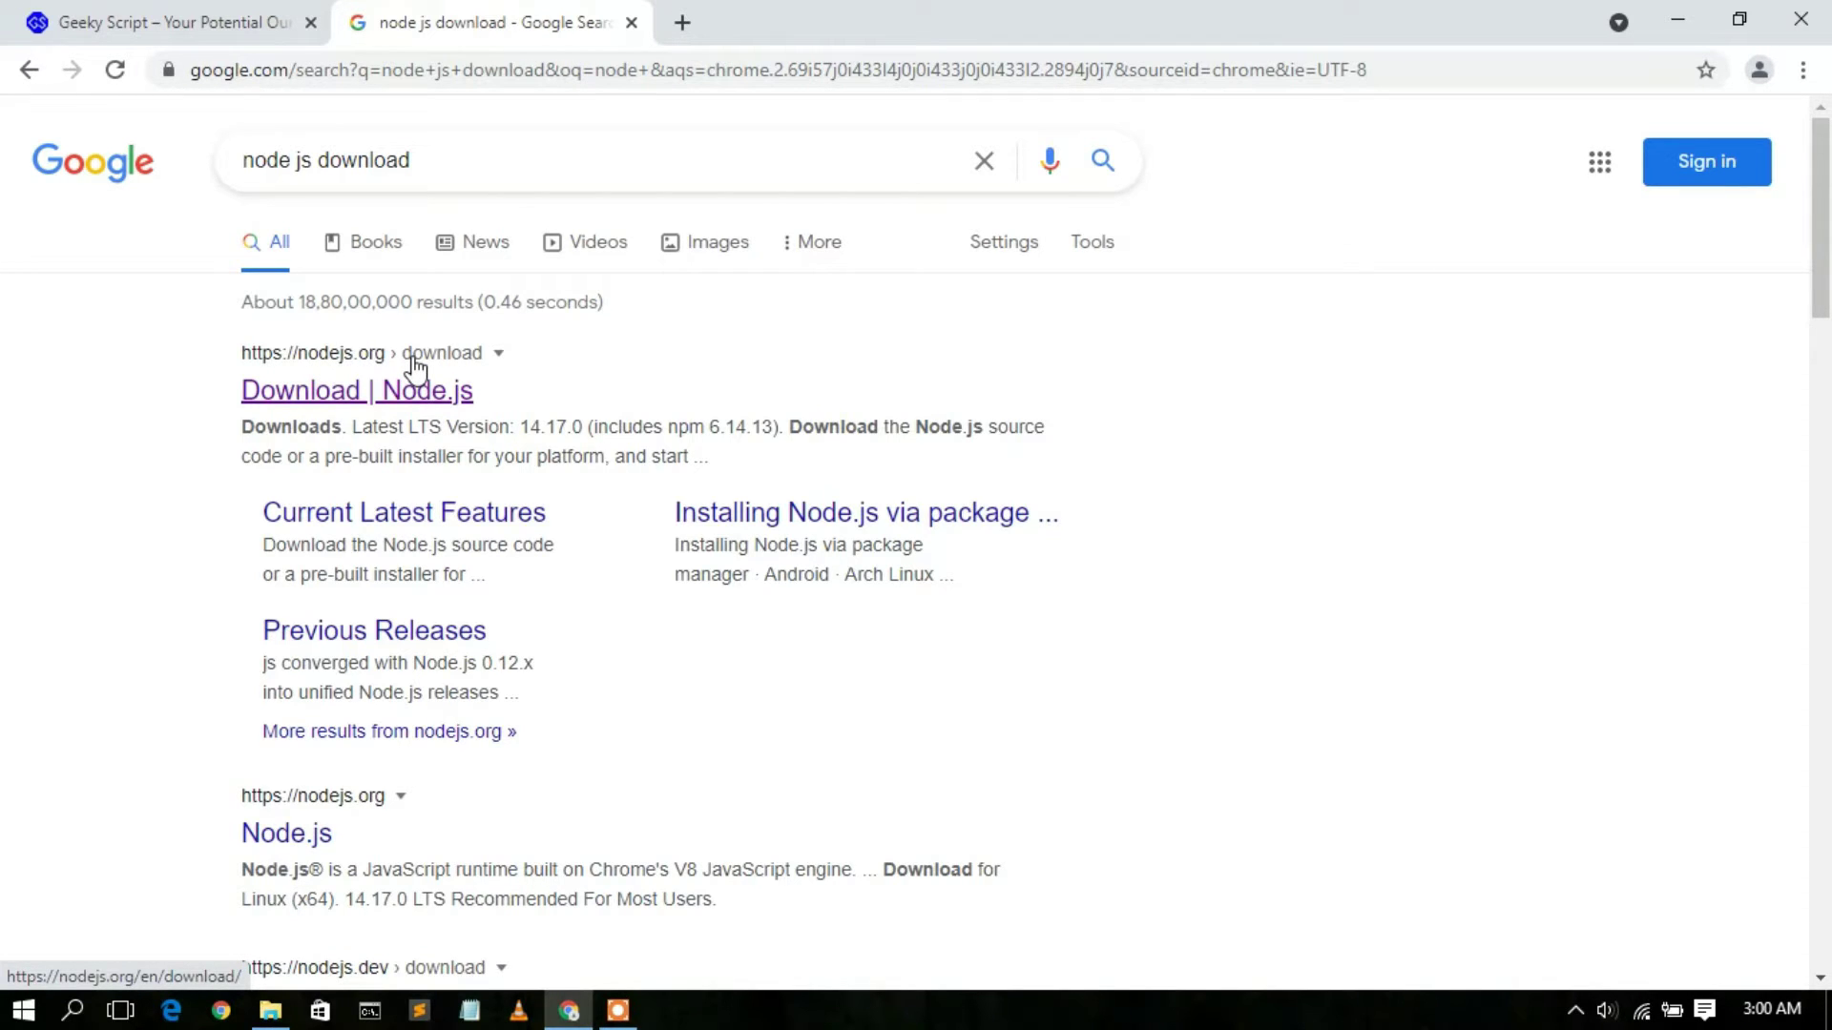
click(371, 395)
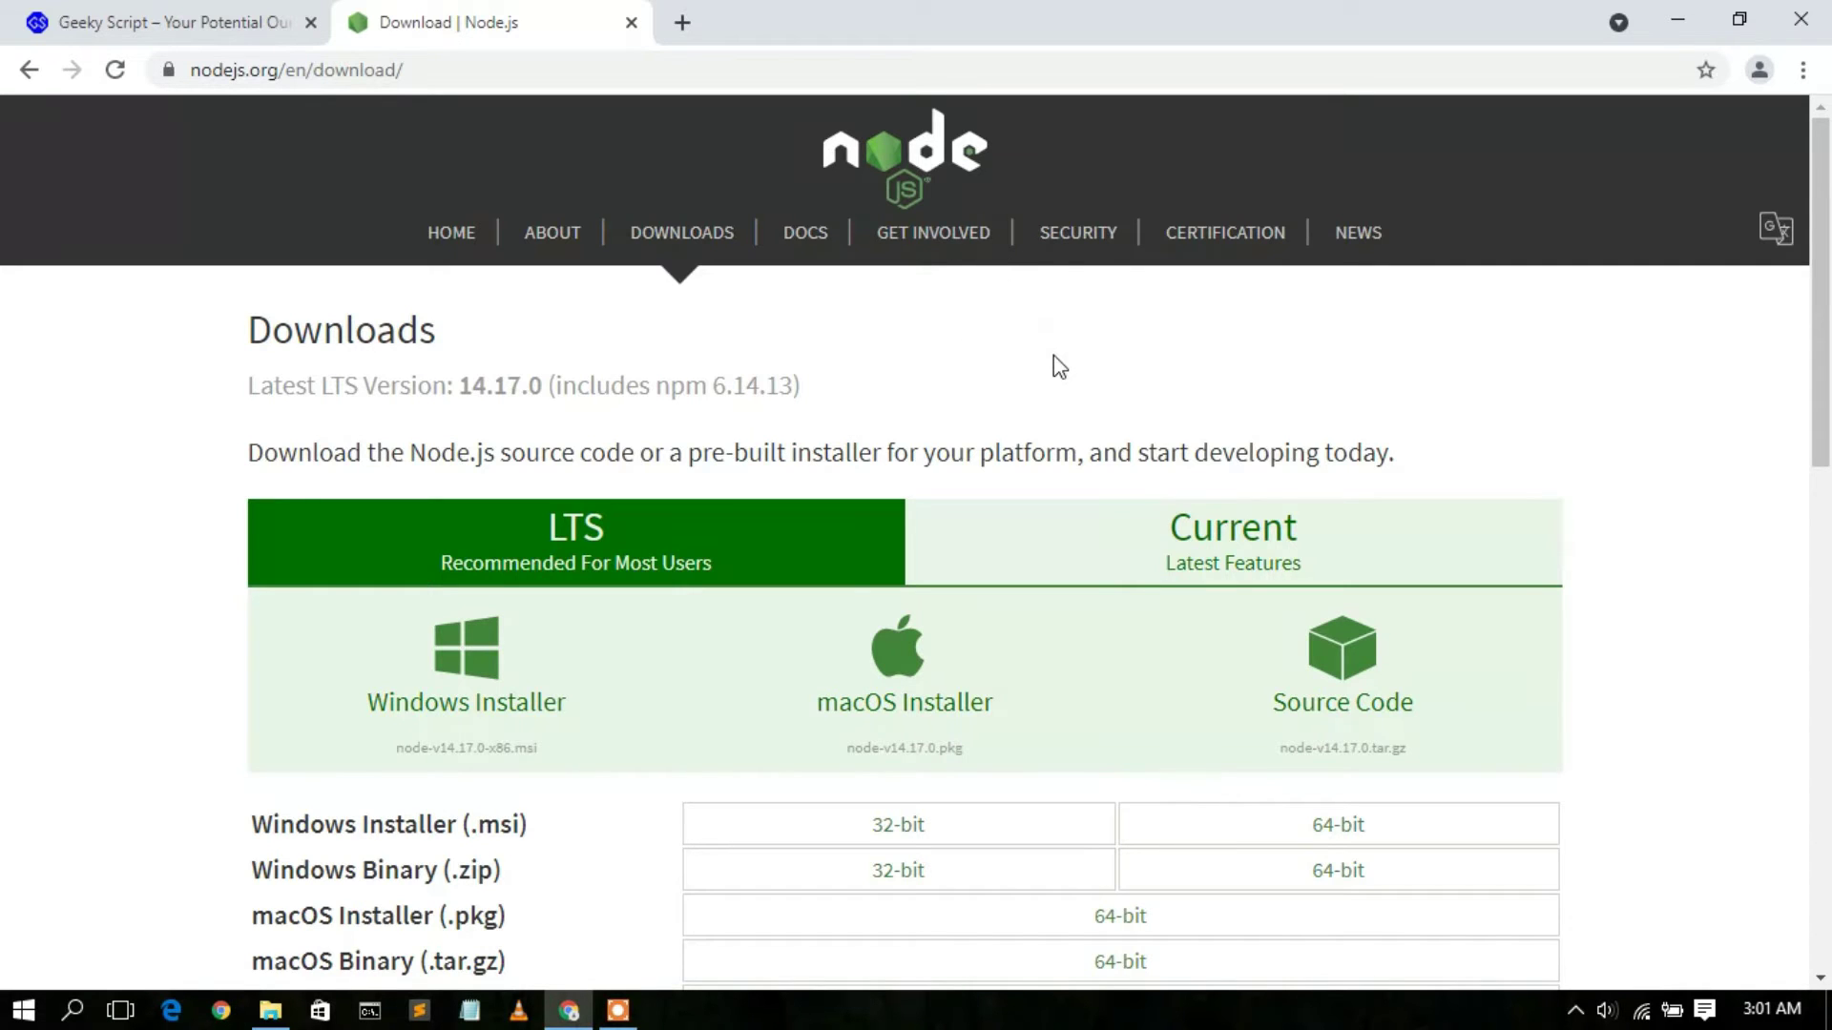
Download the Current v16.1.0 Windows installer and show Chrome's full downloads list
click(1268, 560)
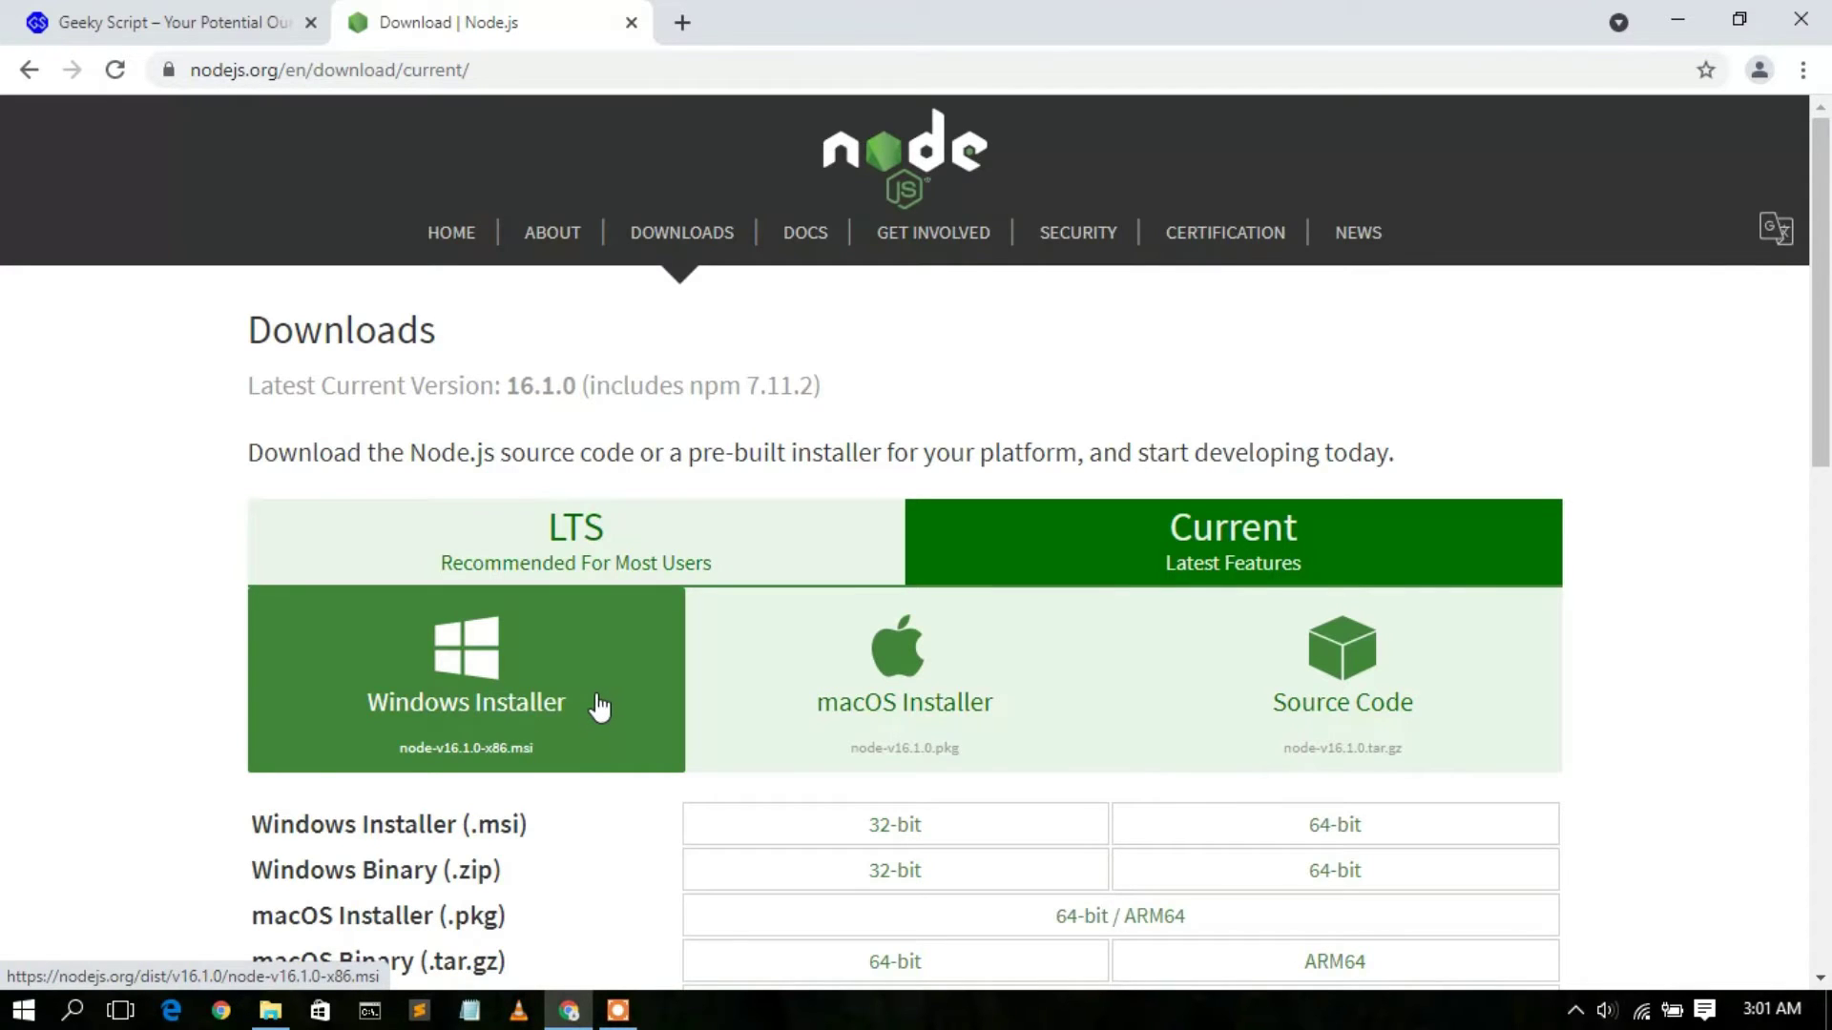
click(453, 711)
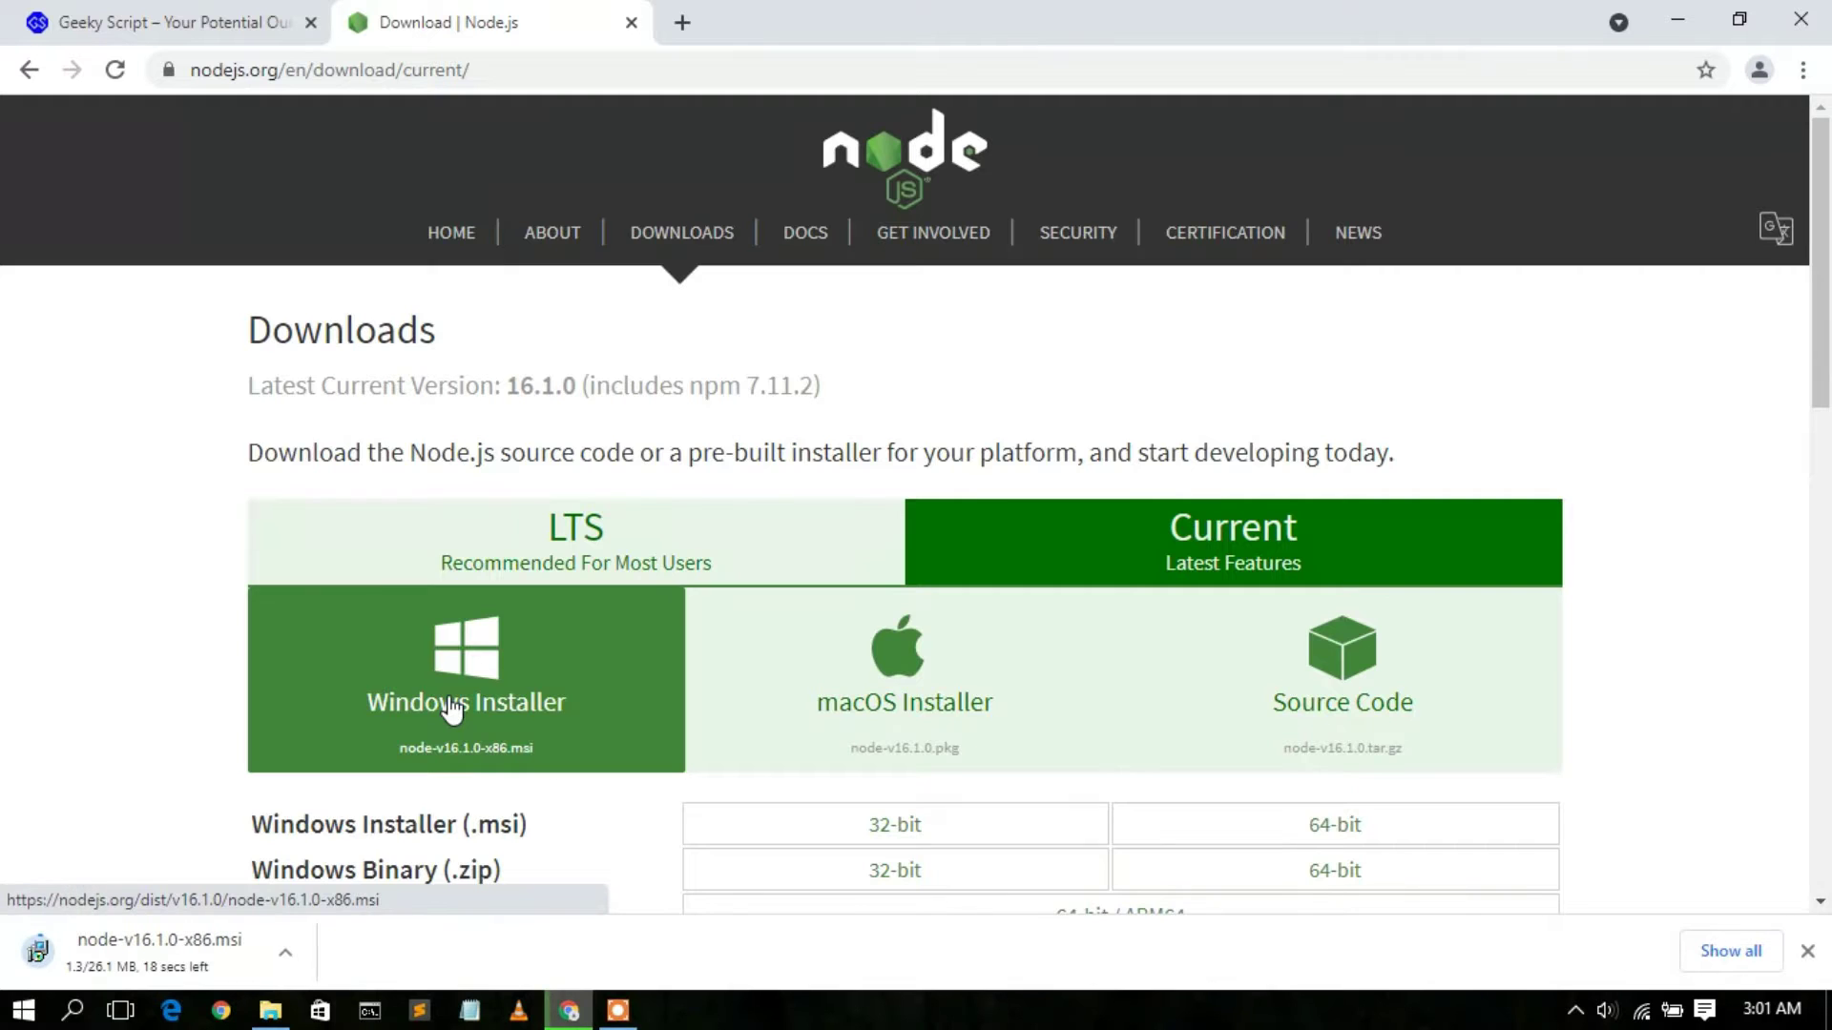
click(1752, 948)
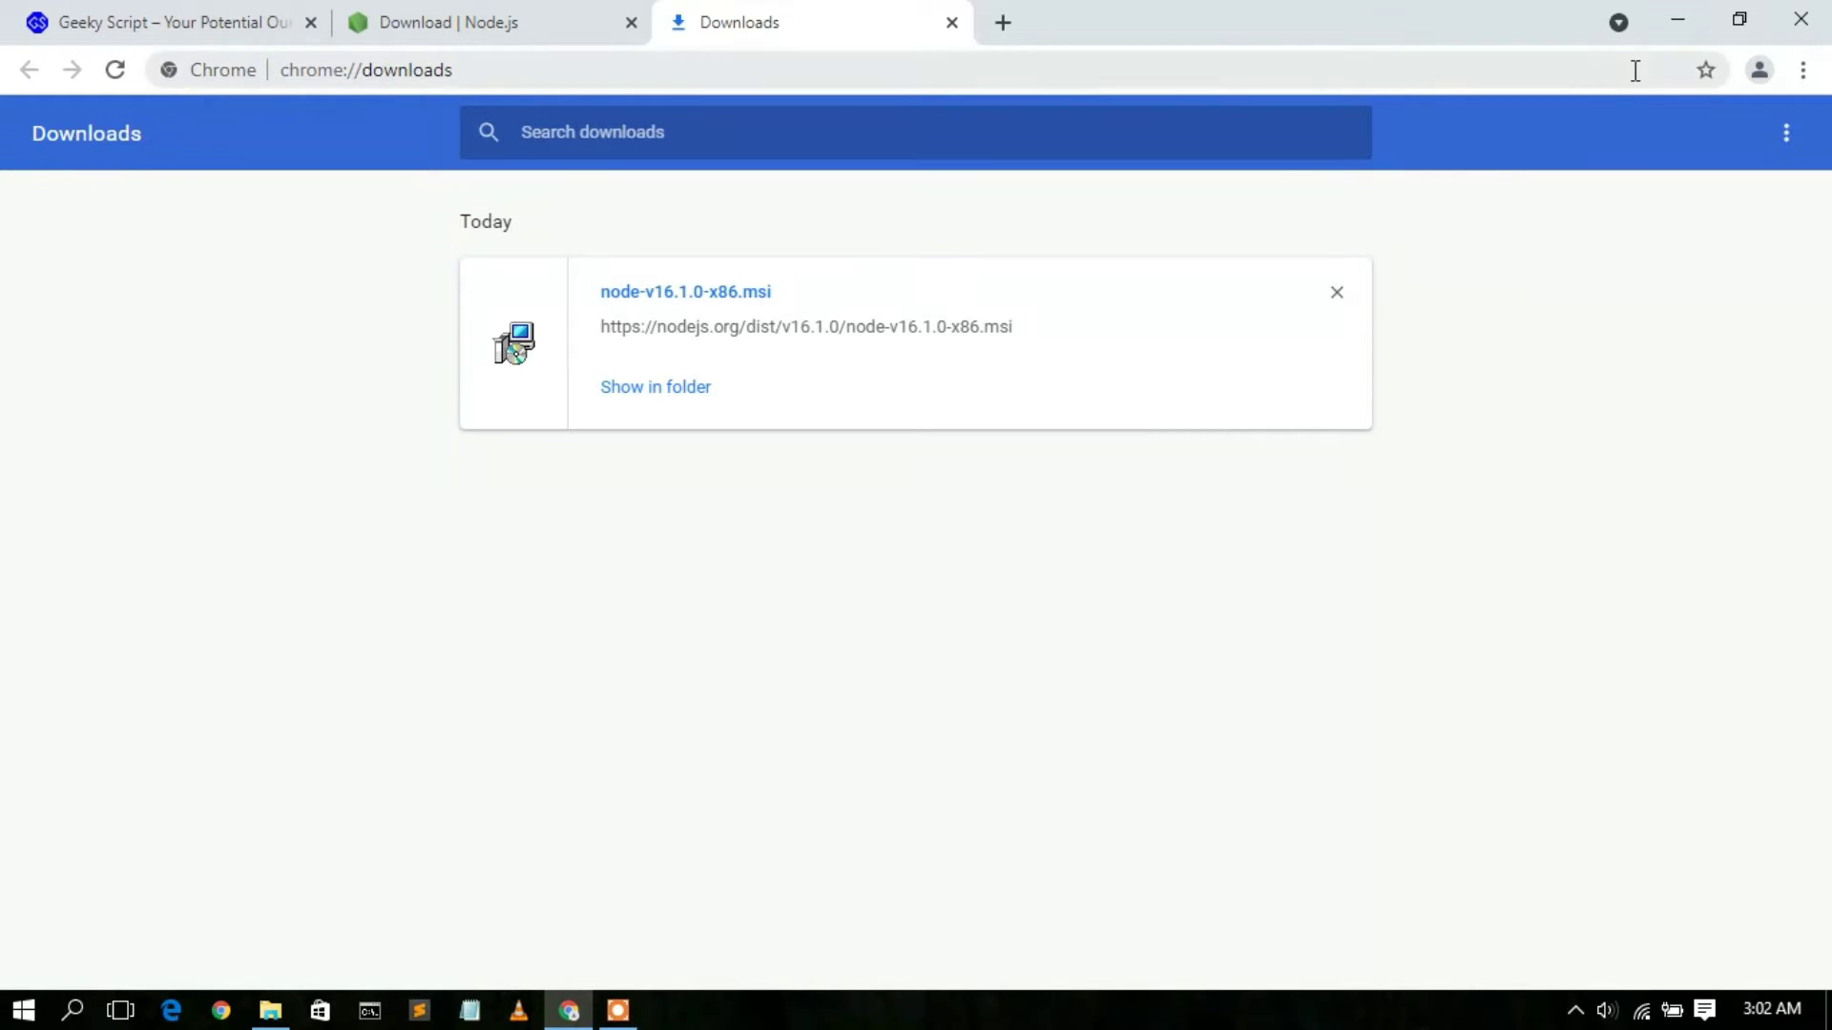
Run the node-v16.1.0-x64 installer from the Downloads\Software folder in File Explorer
click(1671, 27)
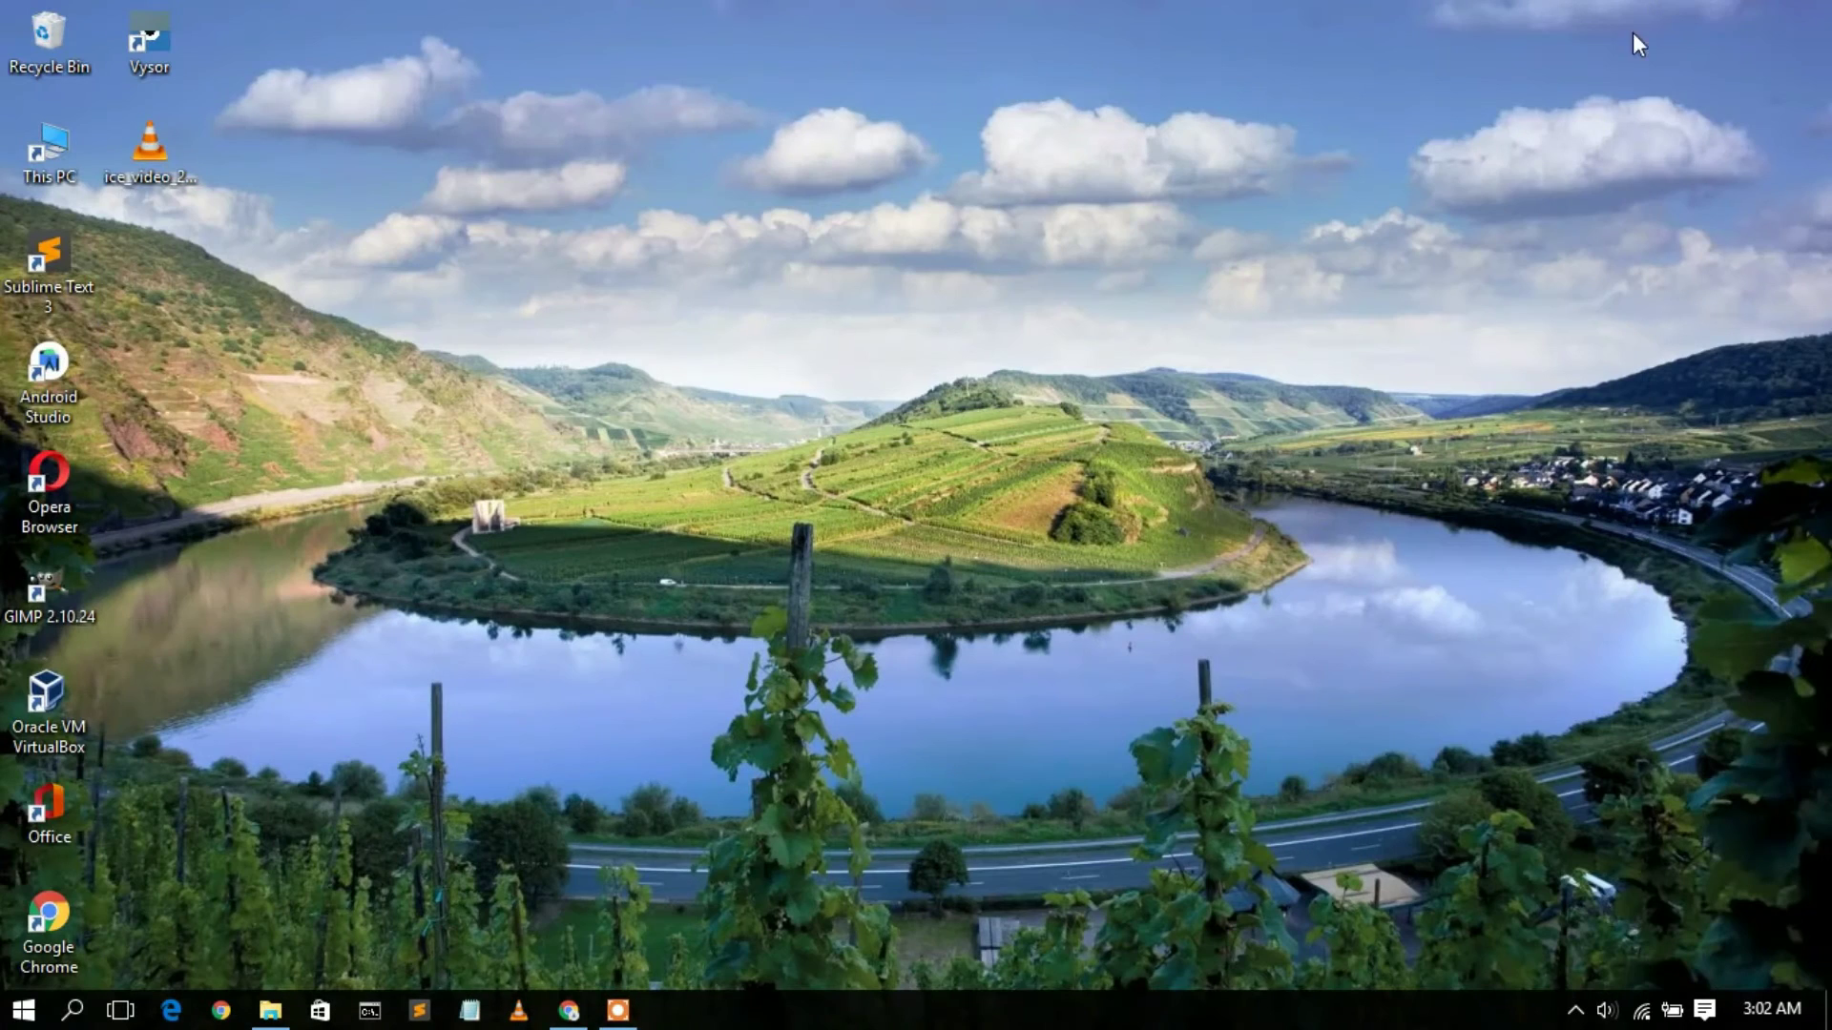
click(270, 1010)
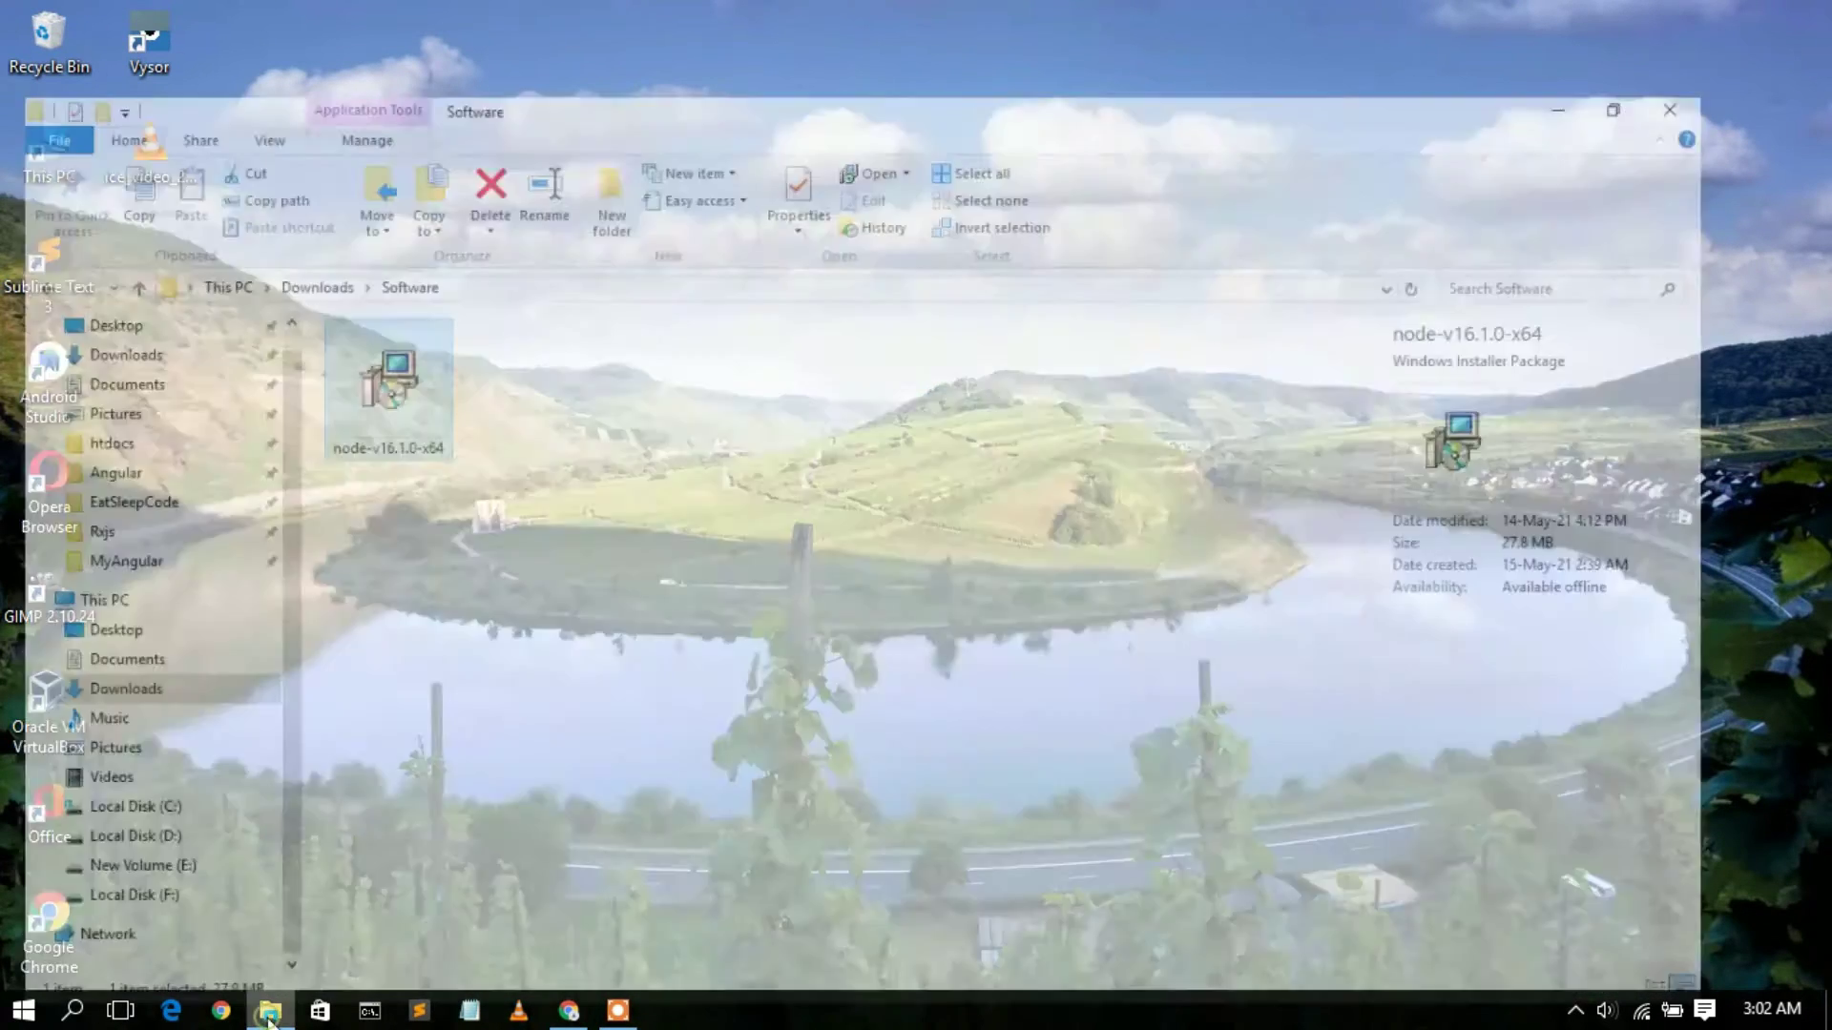
click(524, 494)
click(401, 315)
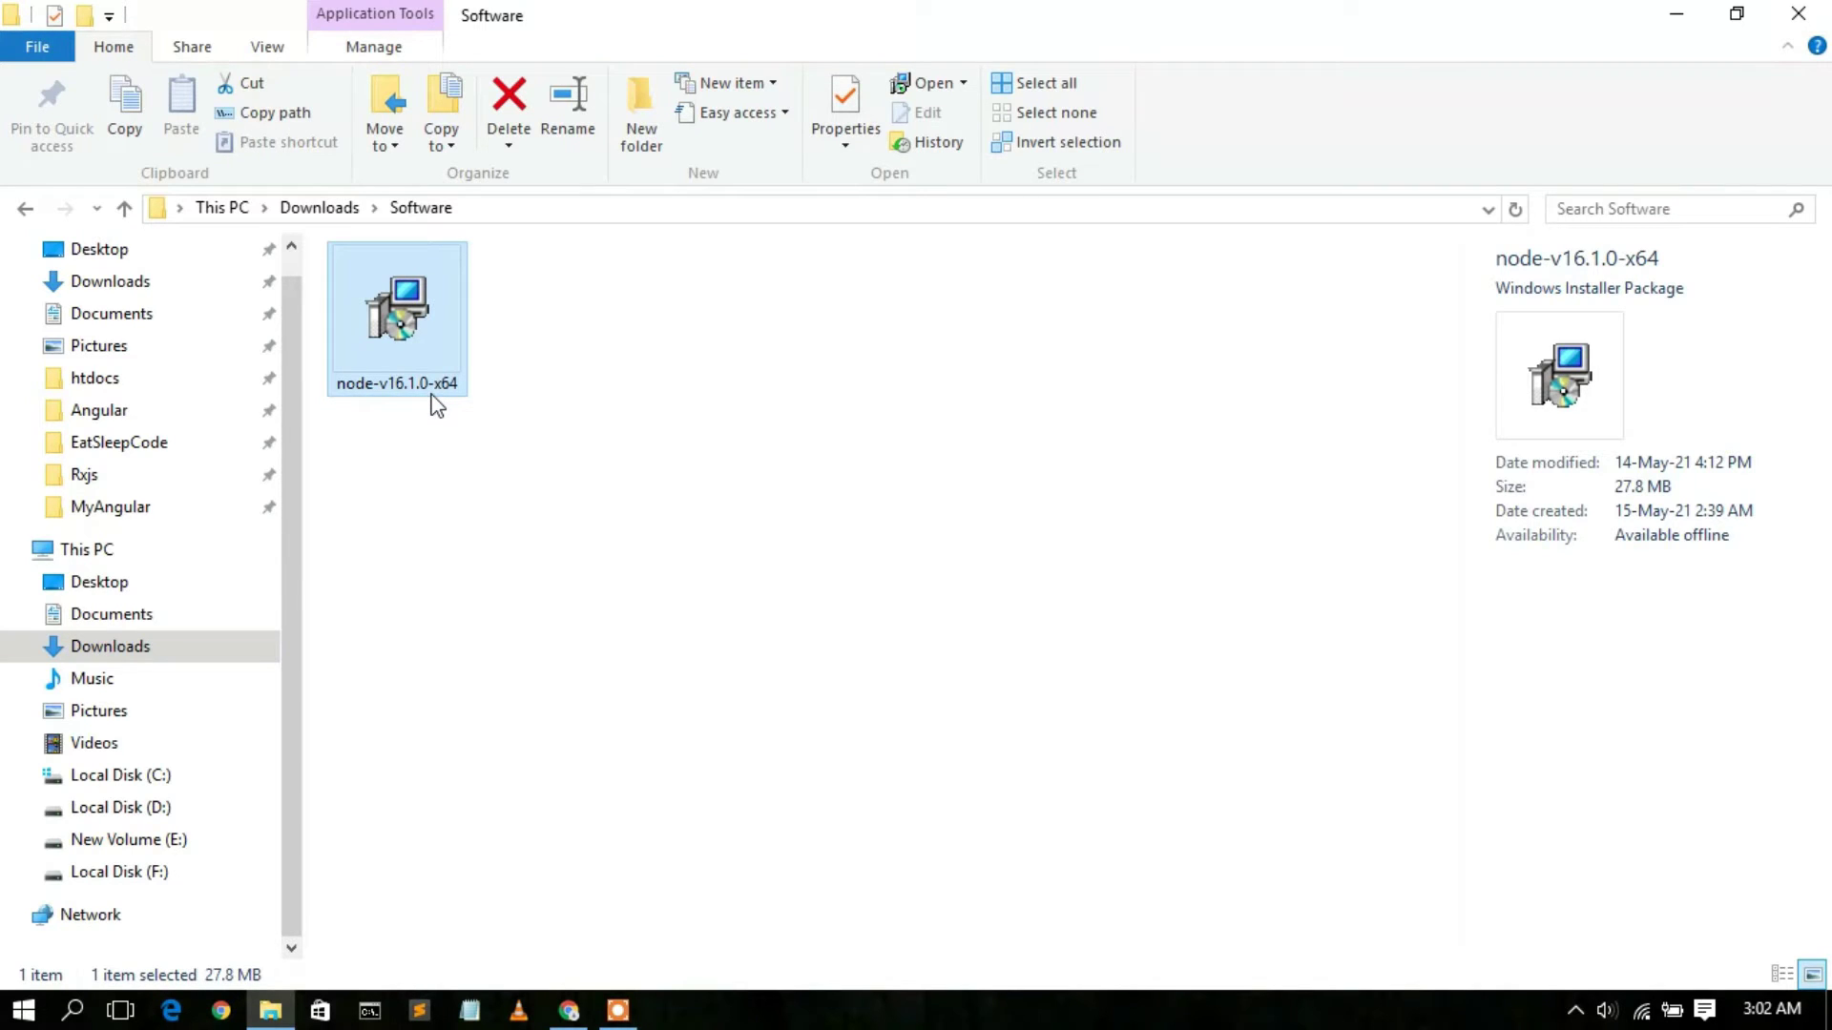
double_click(422, 344)
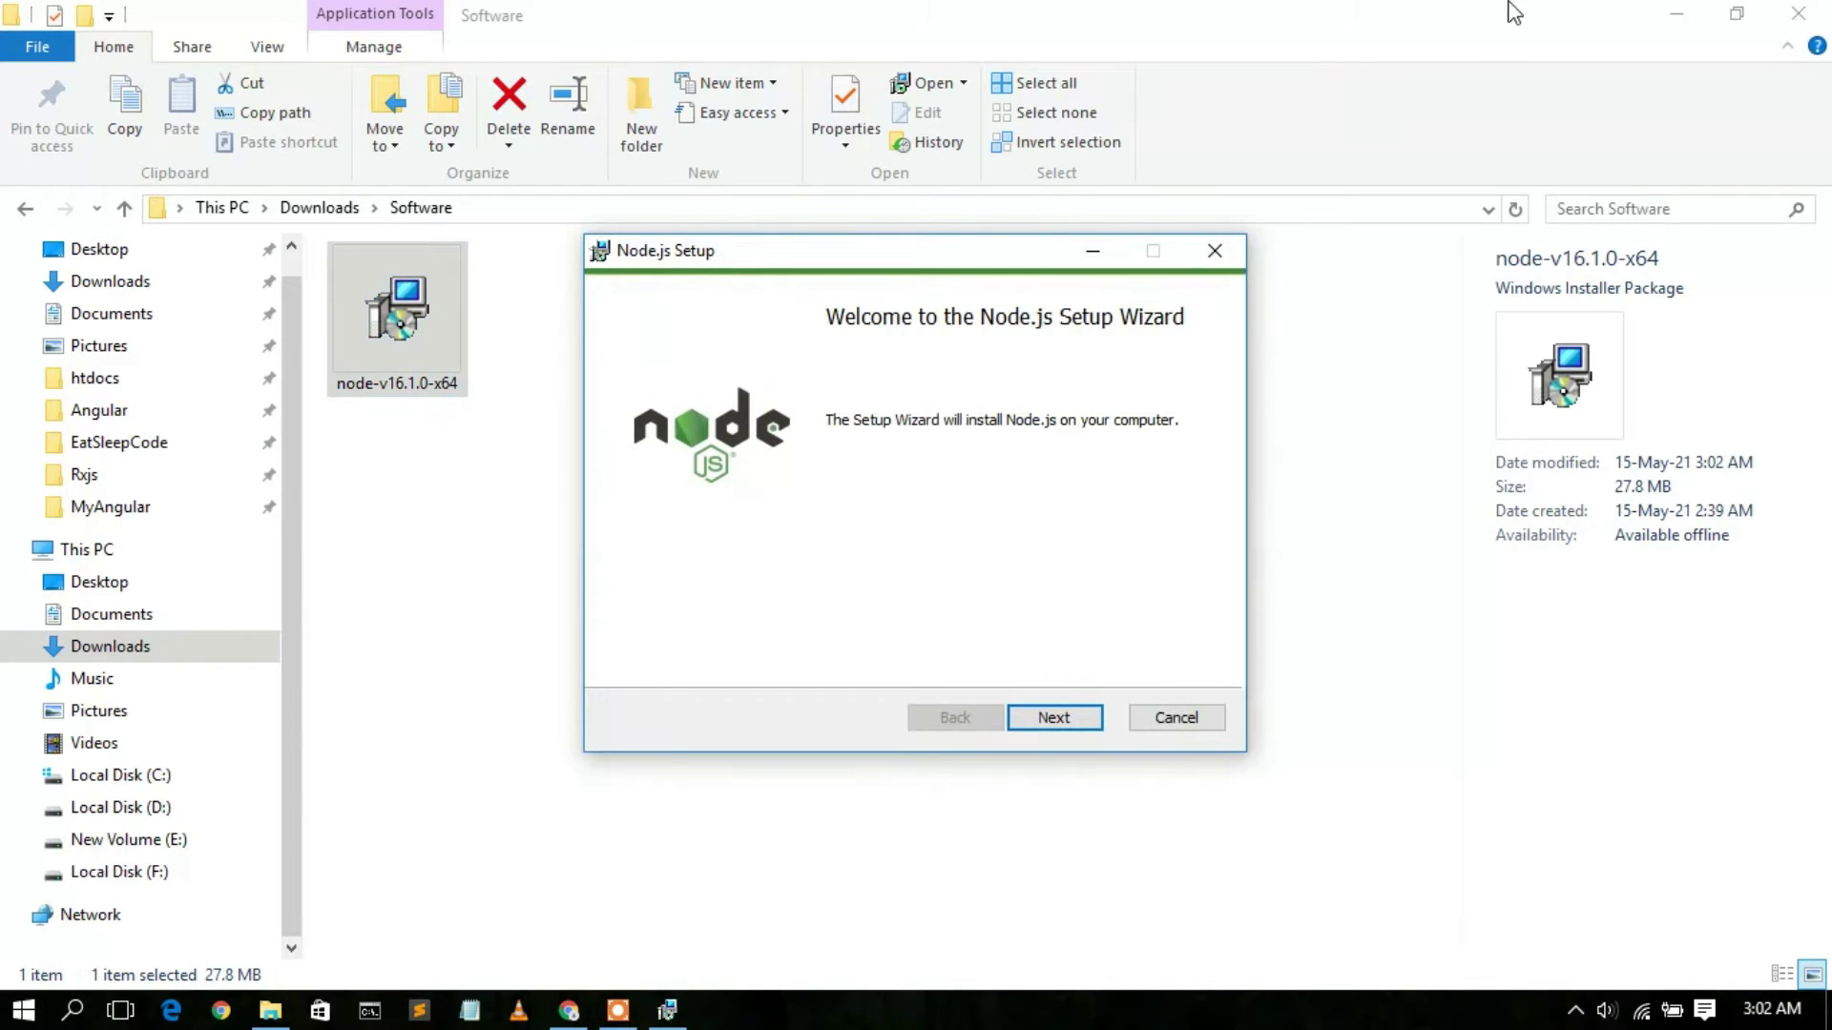
Accept the Node.js license terms and advance to the C:\Program Files\nodejs\ destination step
click(1675, 14)
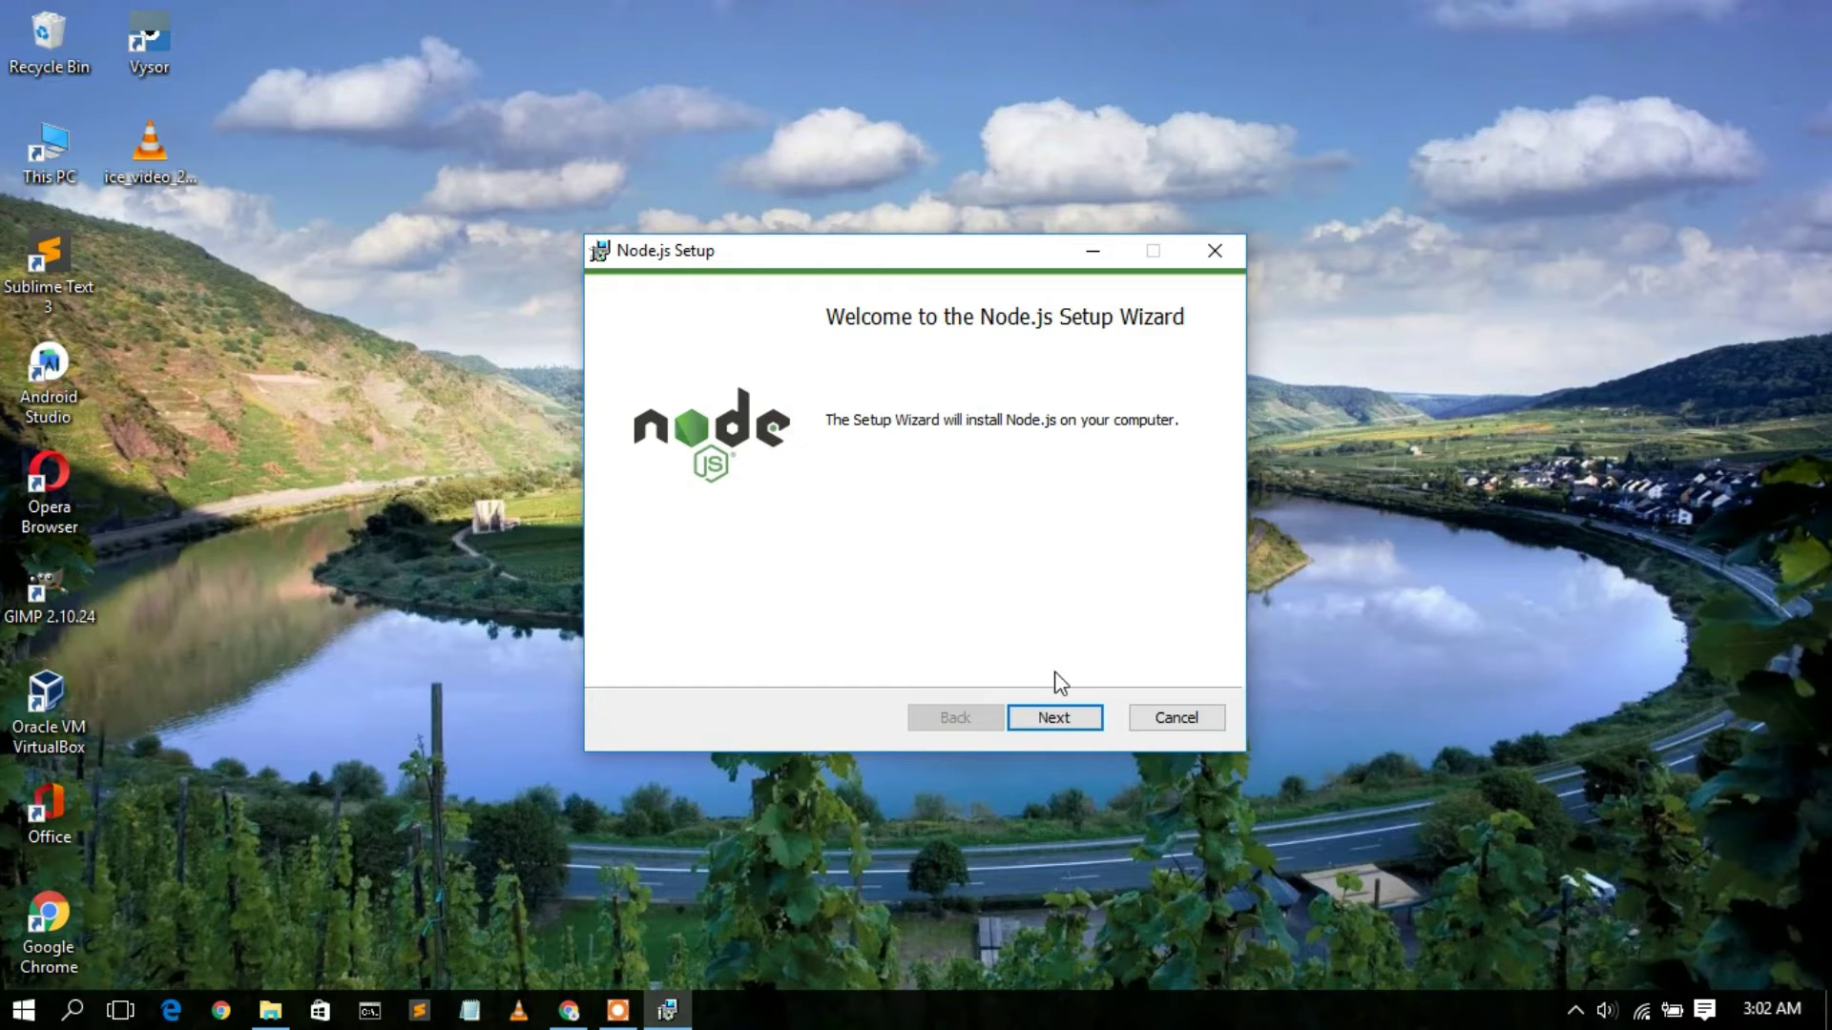
click(1073, 713)
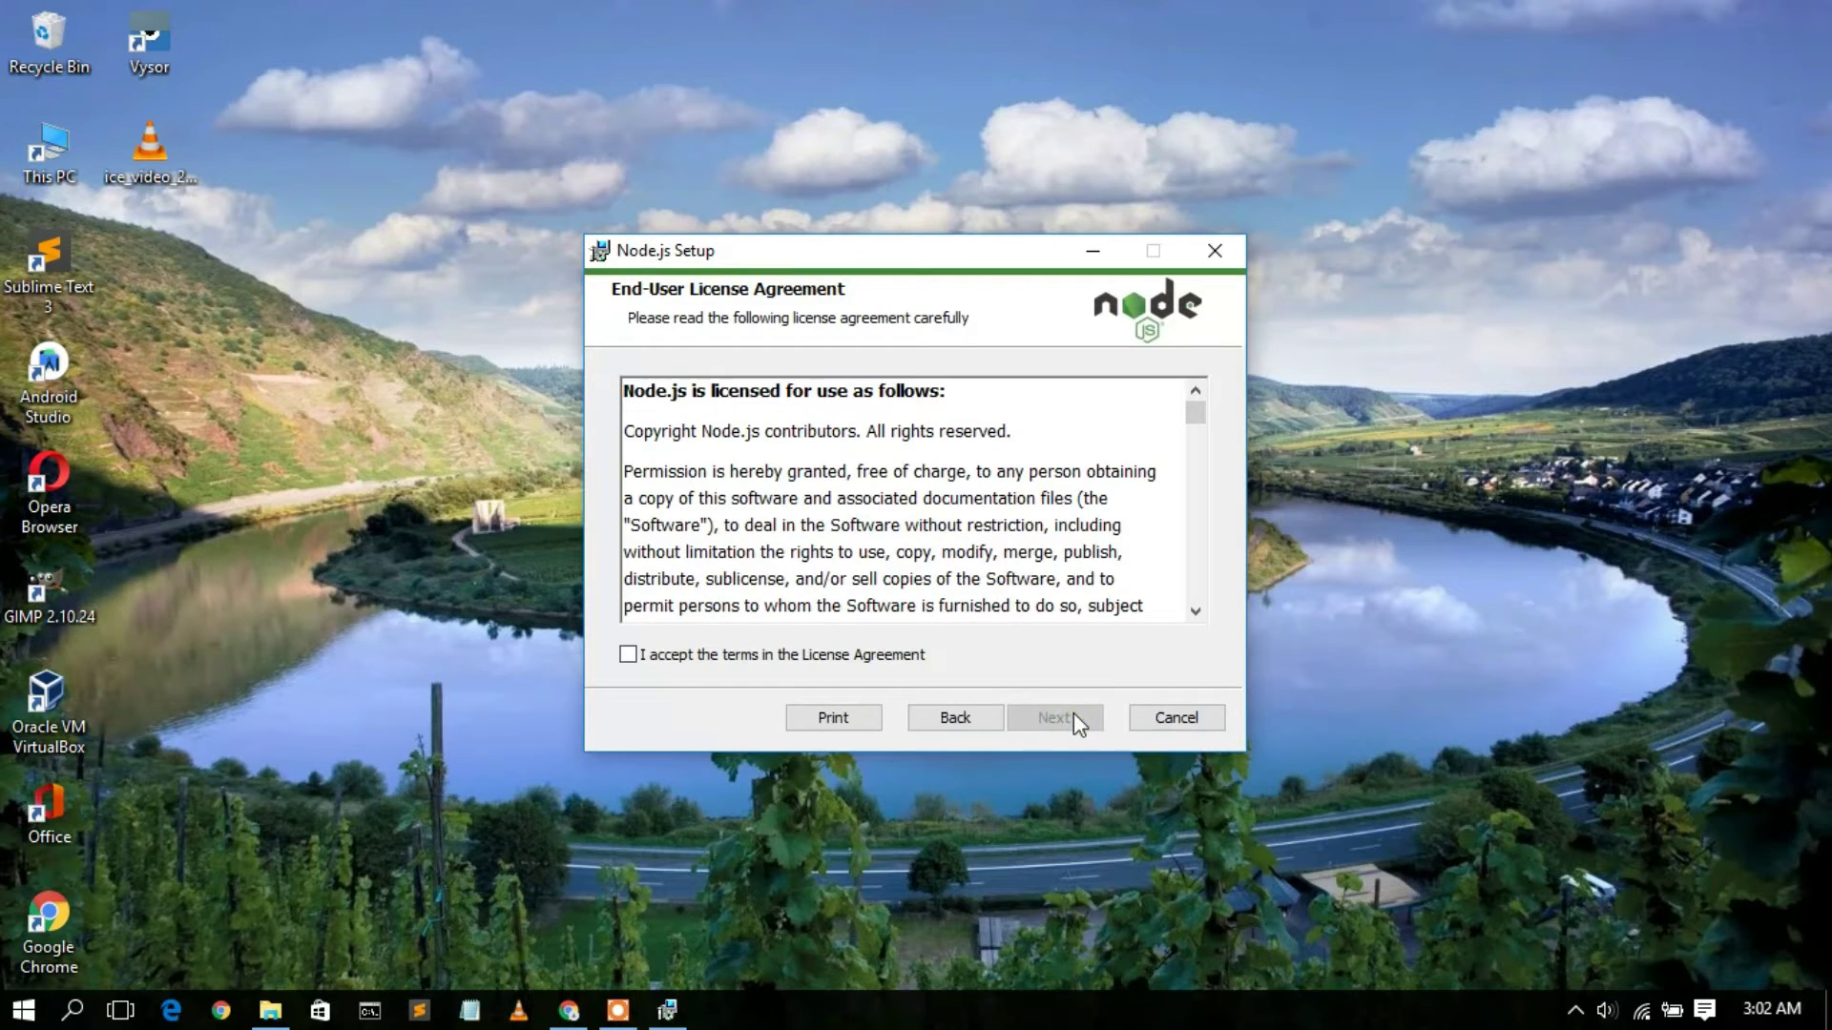
click(847, 661)
click(1079, 728)
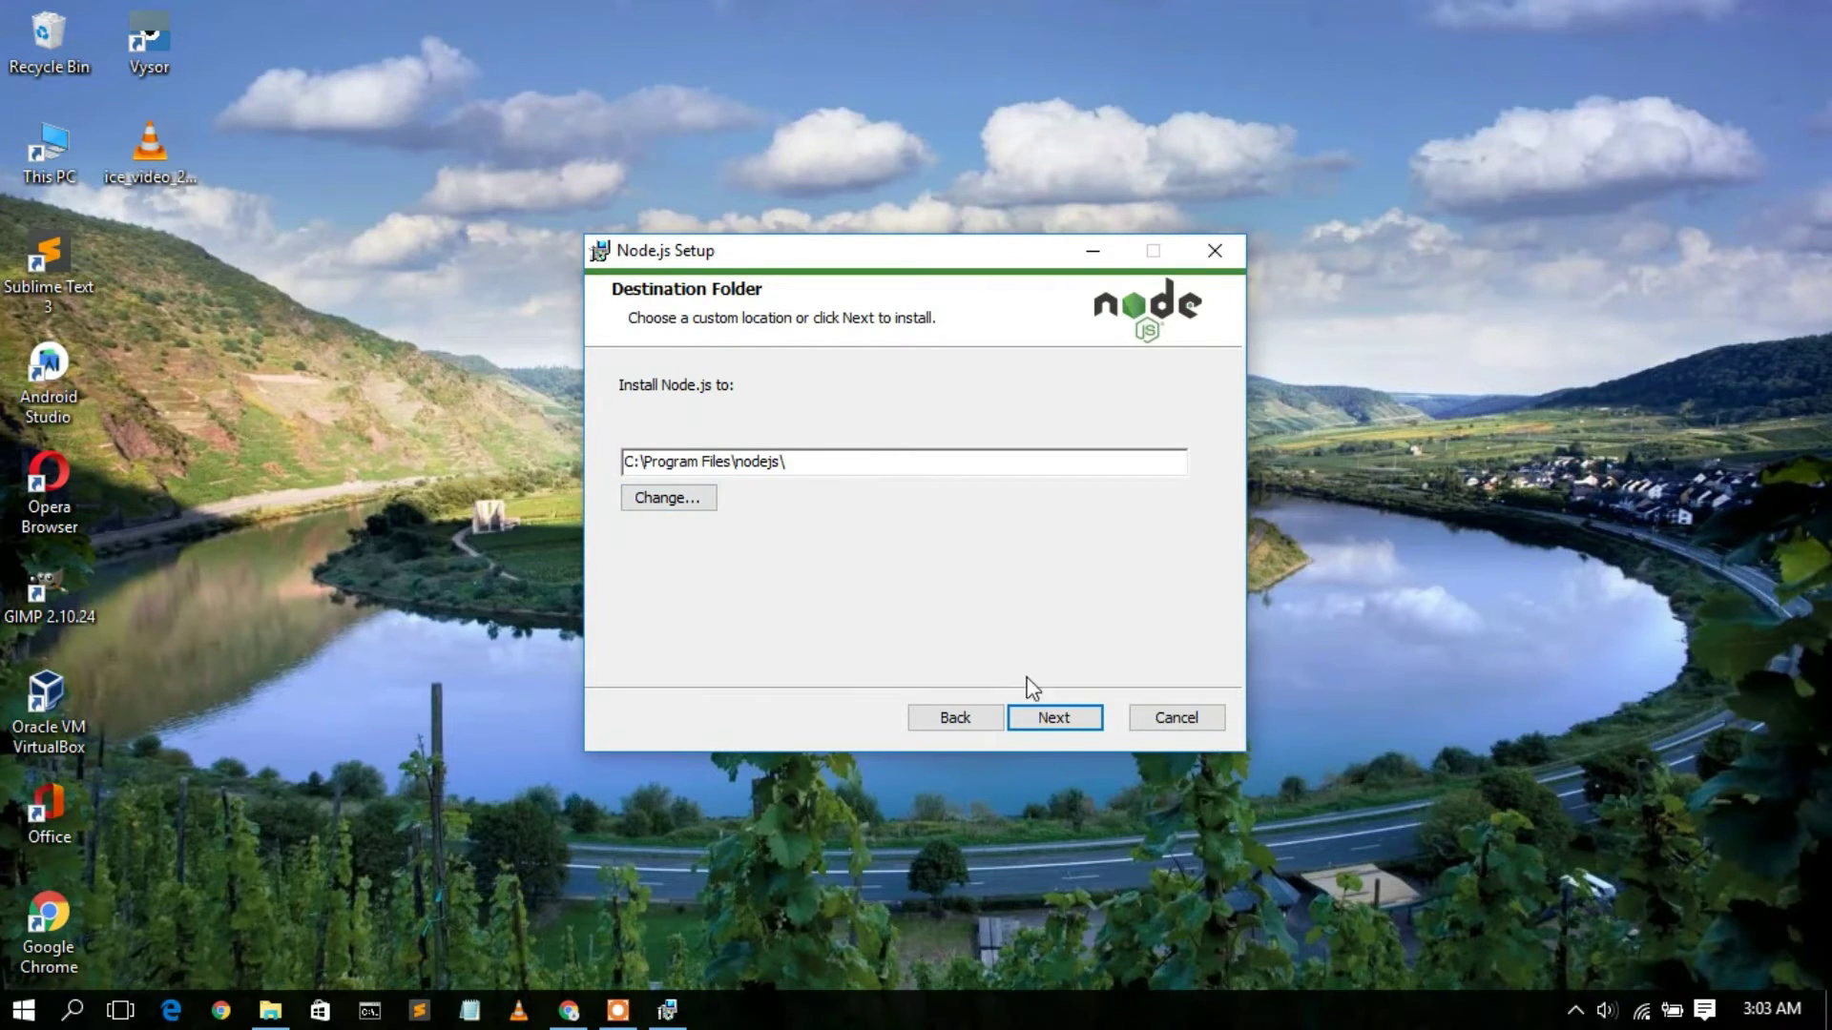
Install Node.js to the default folder with default features and no Chocolatey tools, then finish
click(1084, 724)
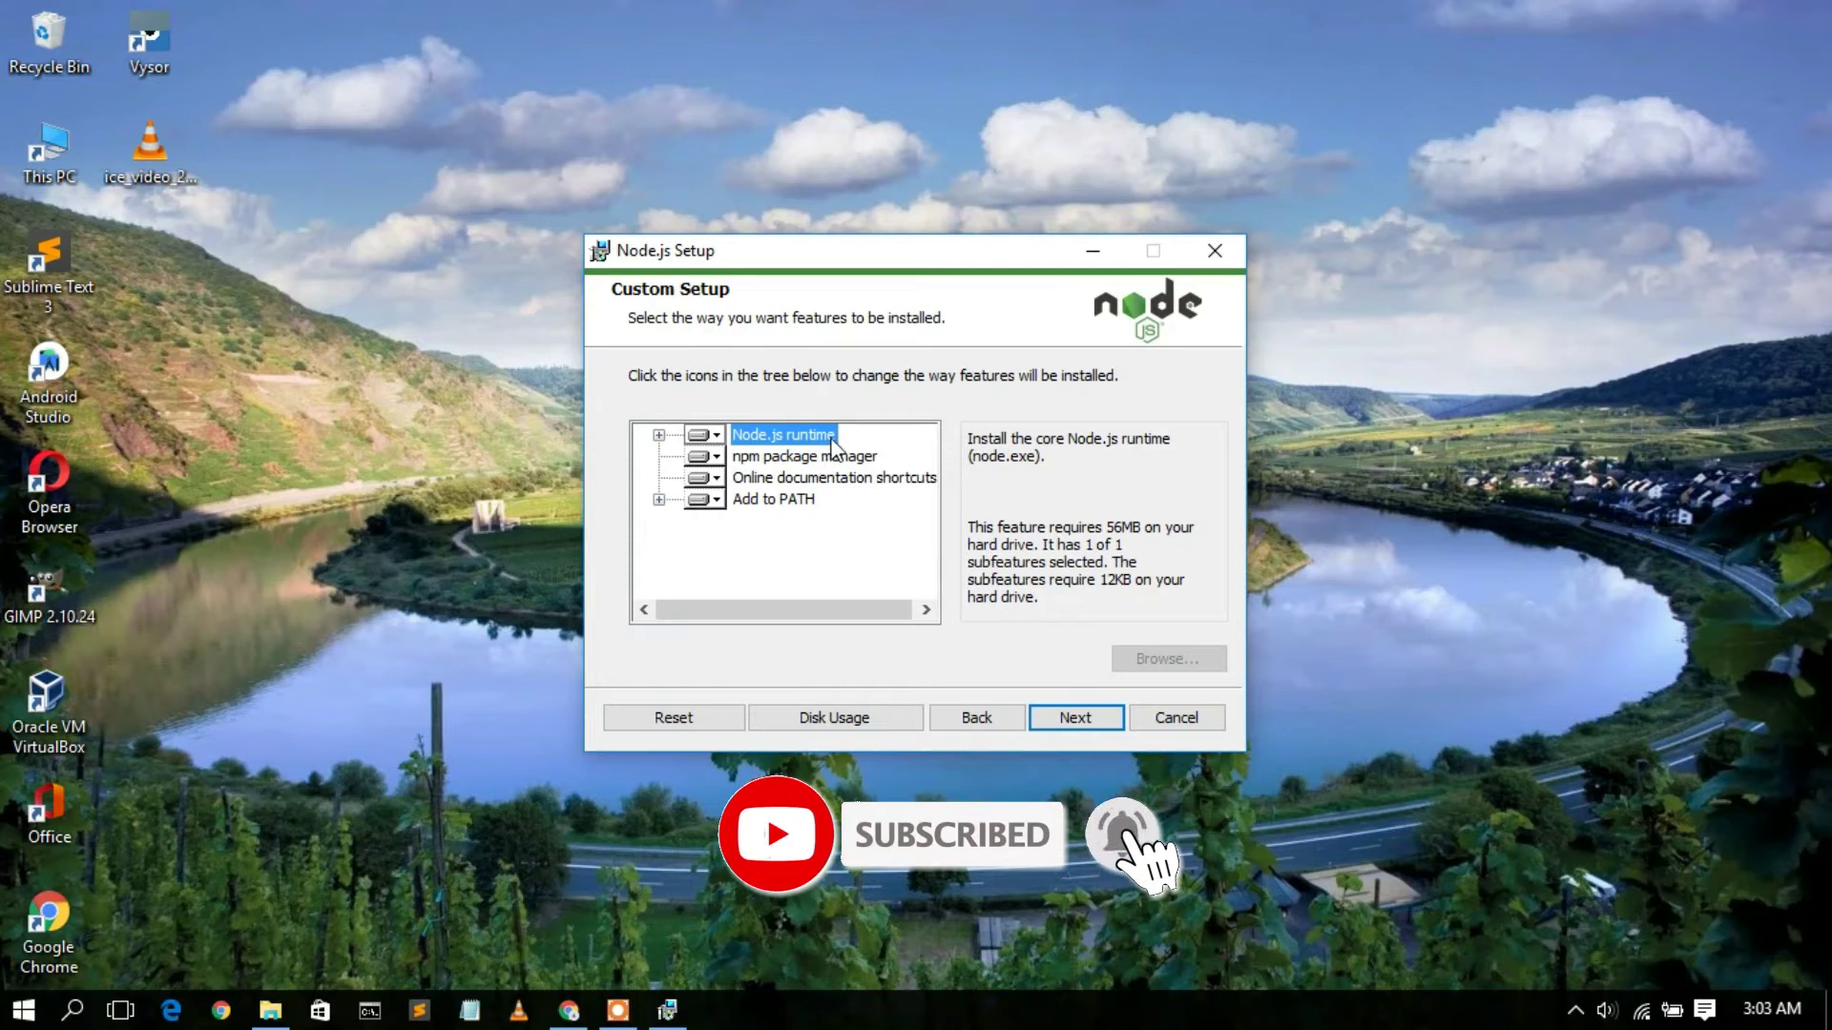
click(804, 459)
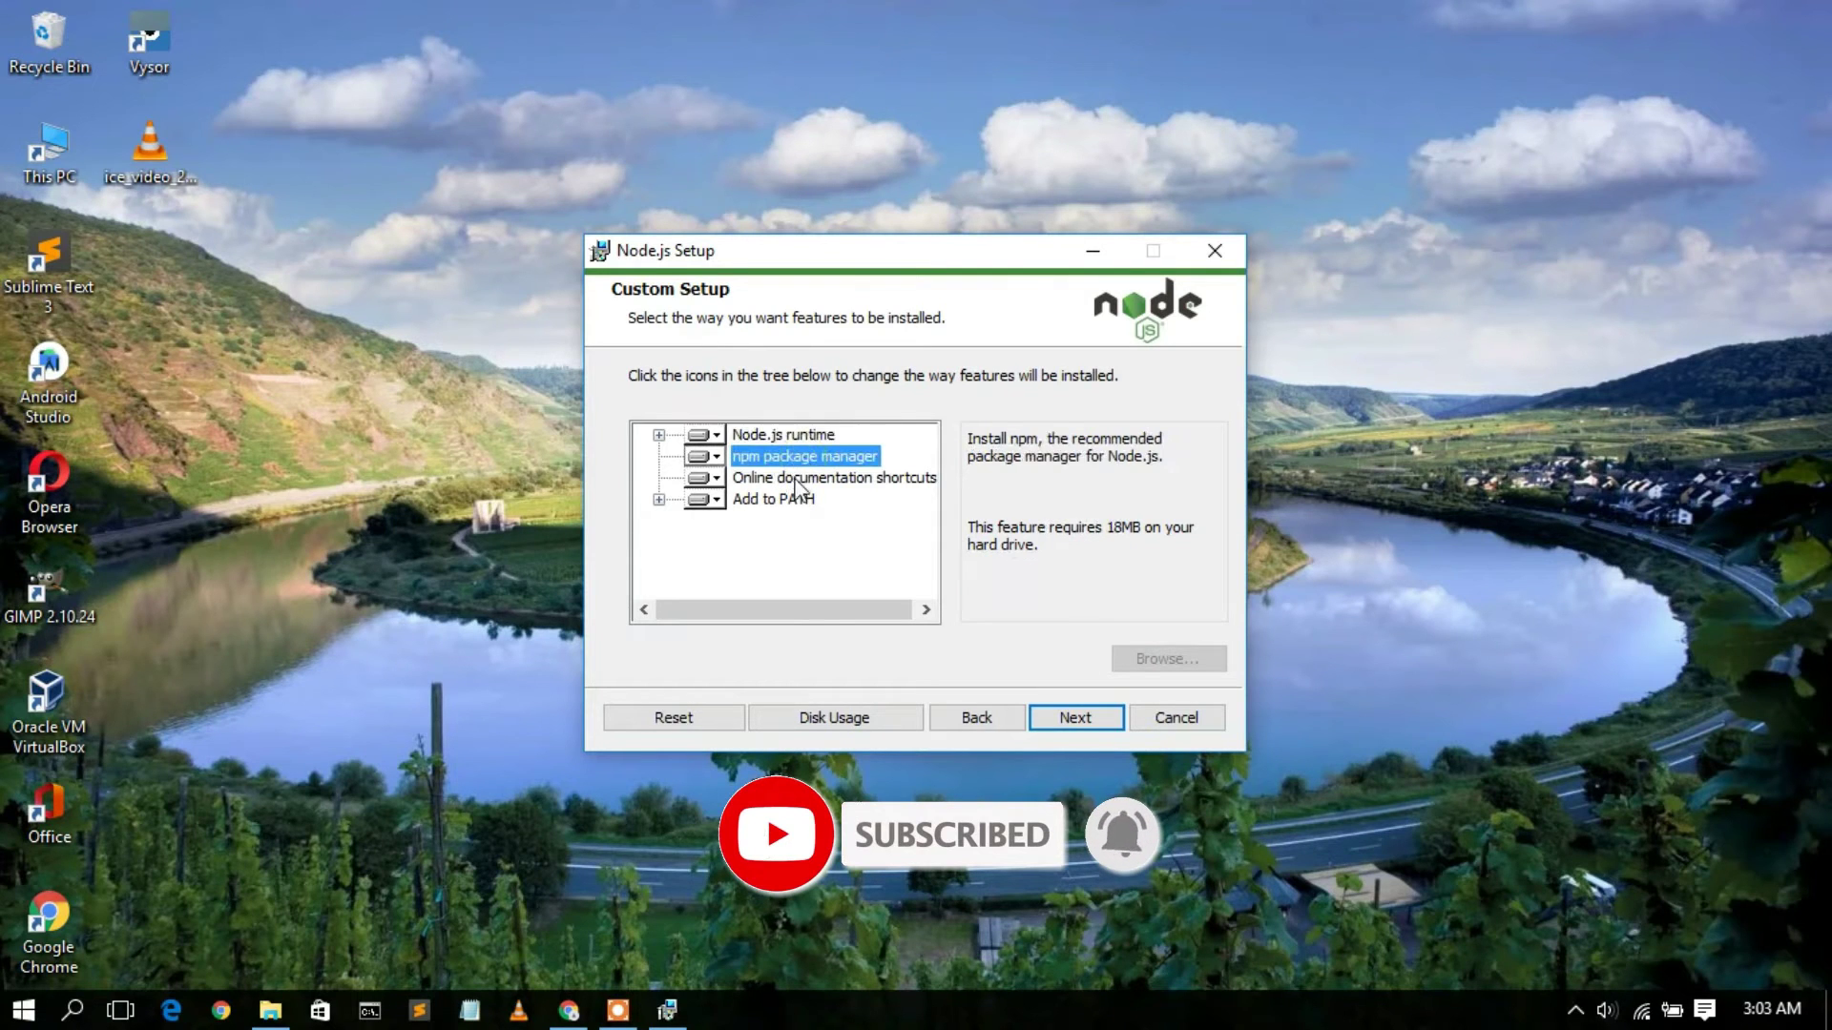
click(802, 480)
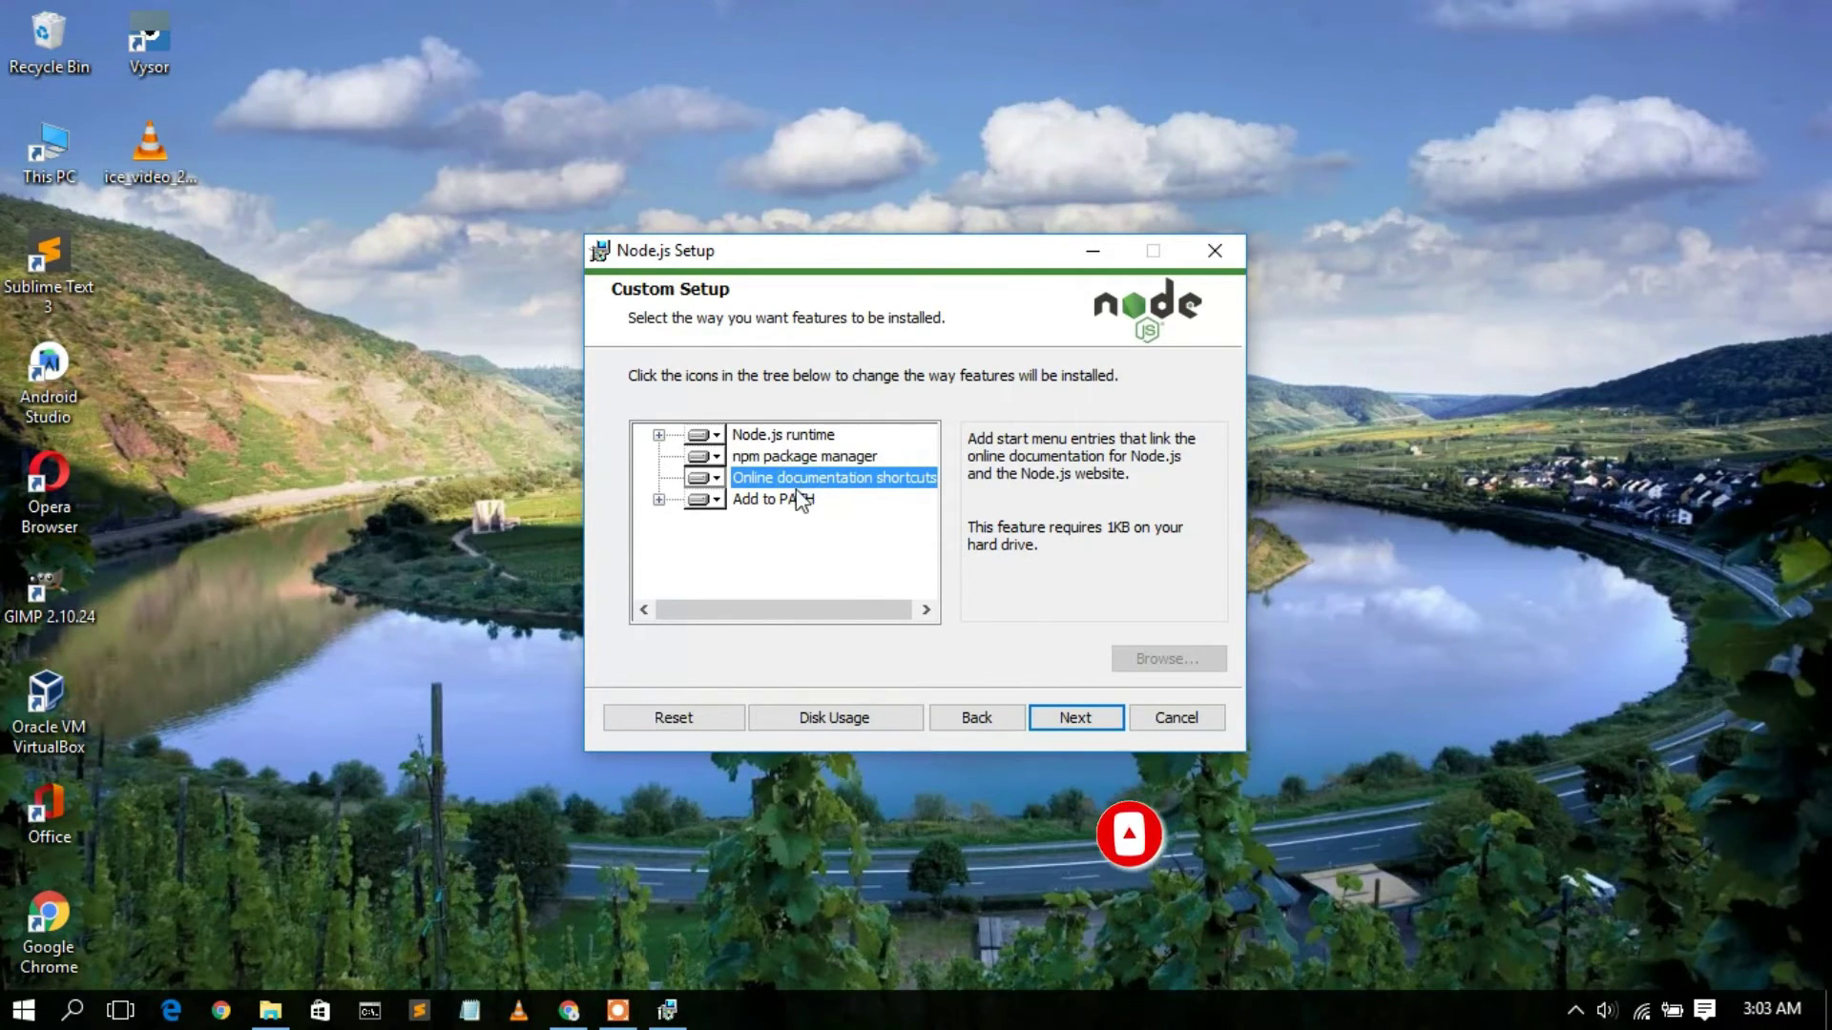
click(786, 502)
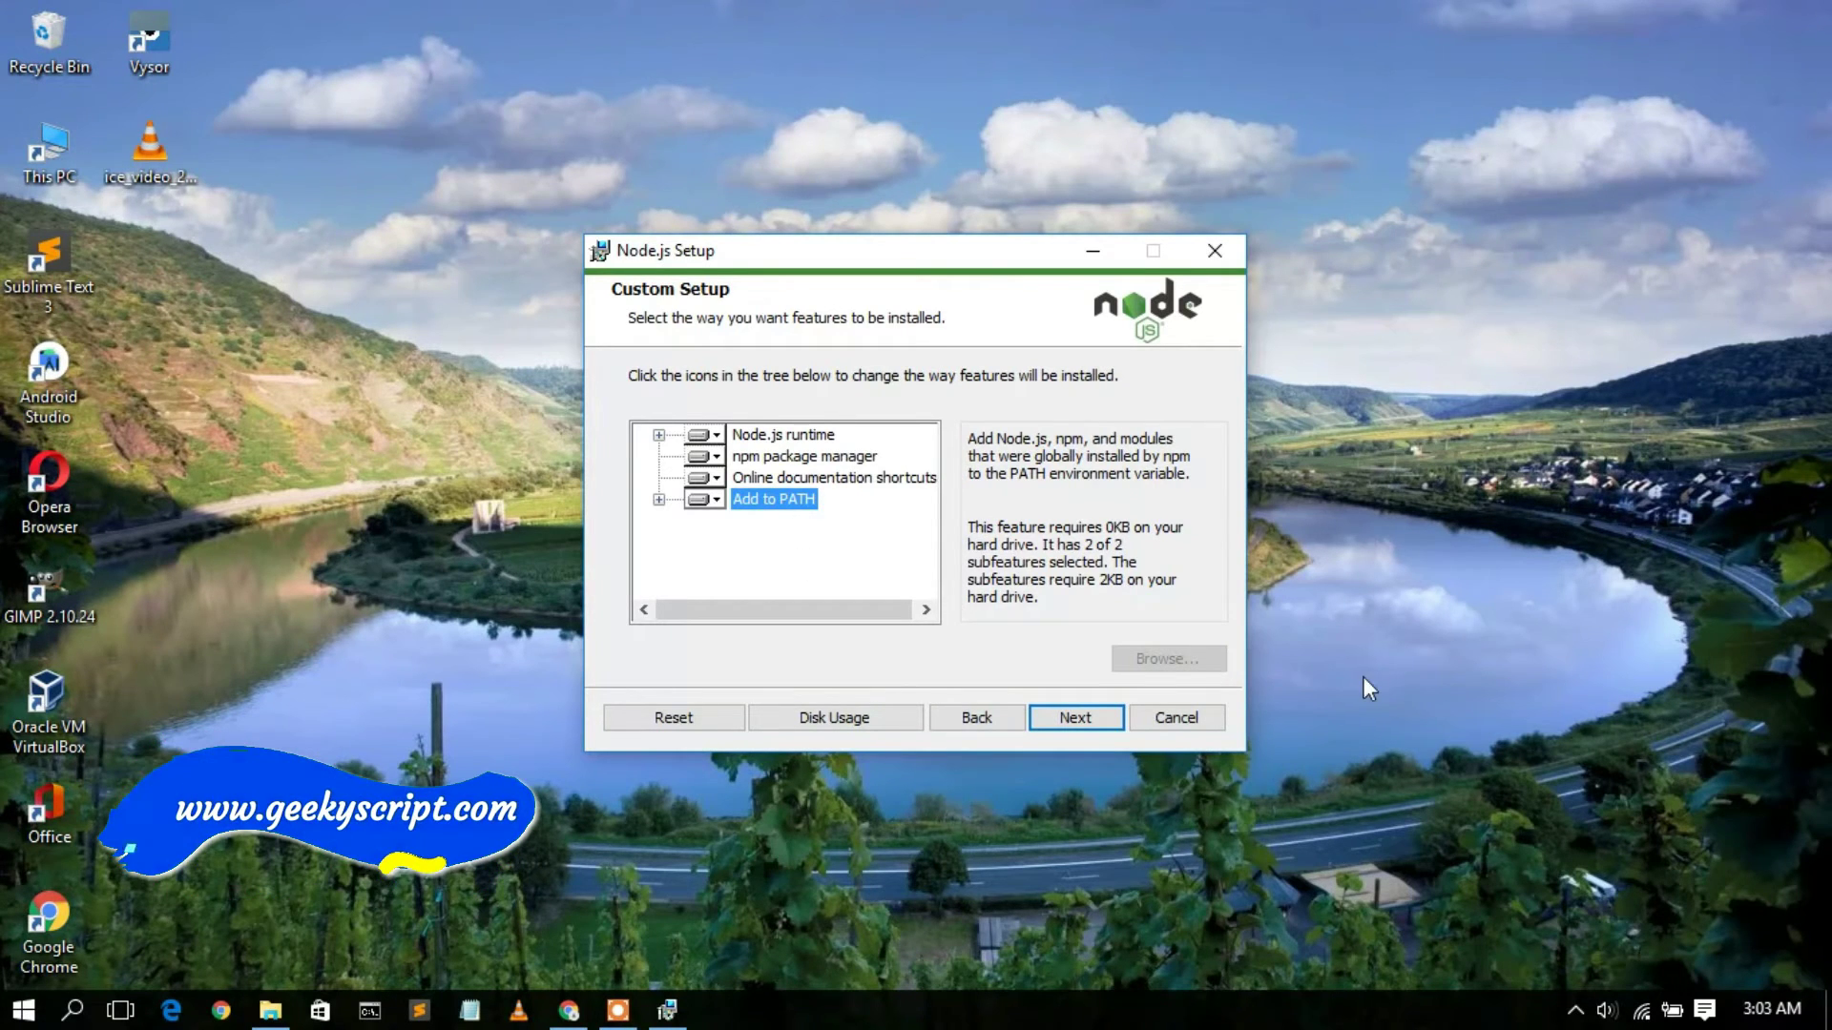
click(1080, 717)
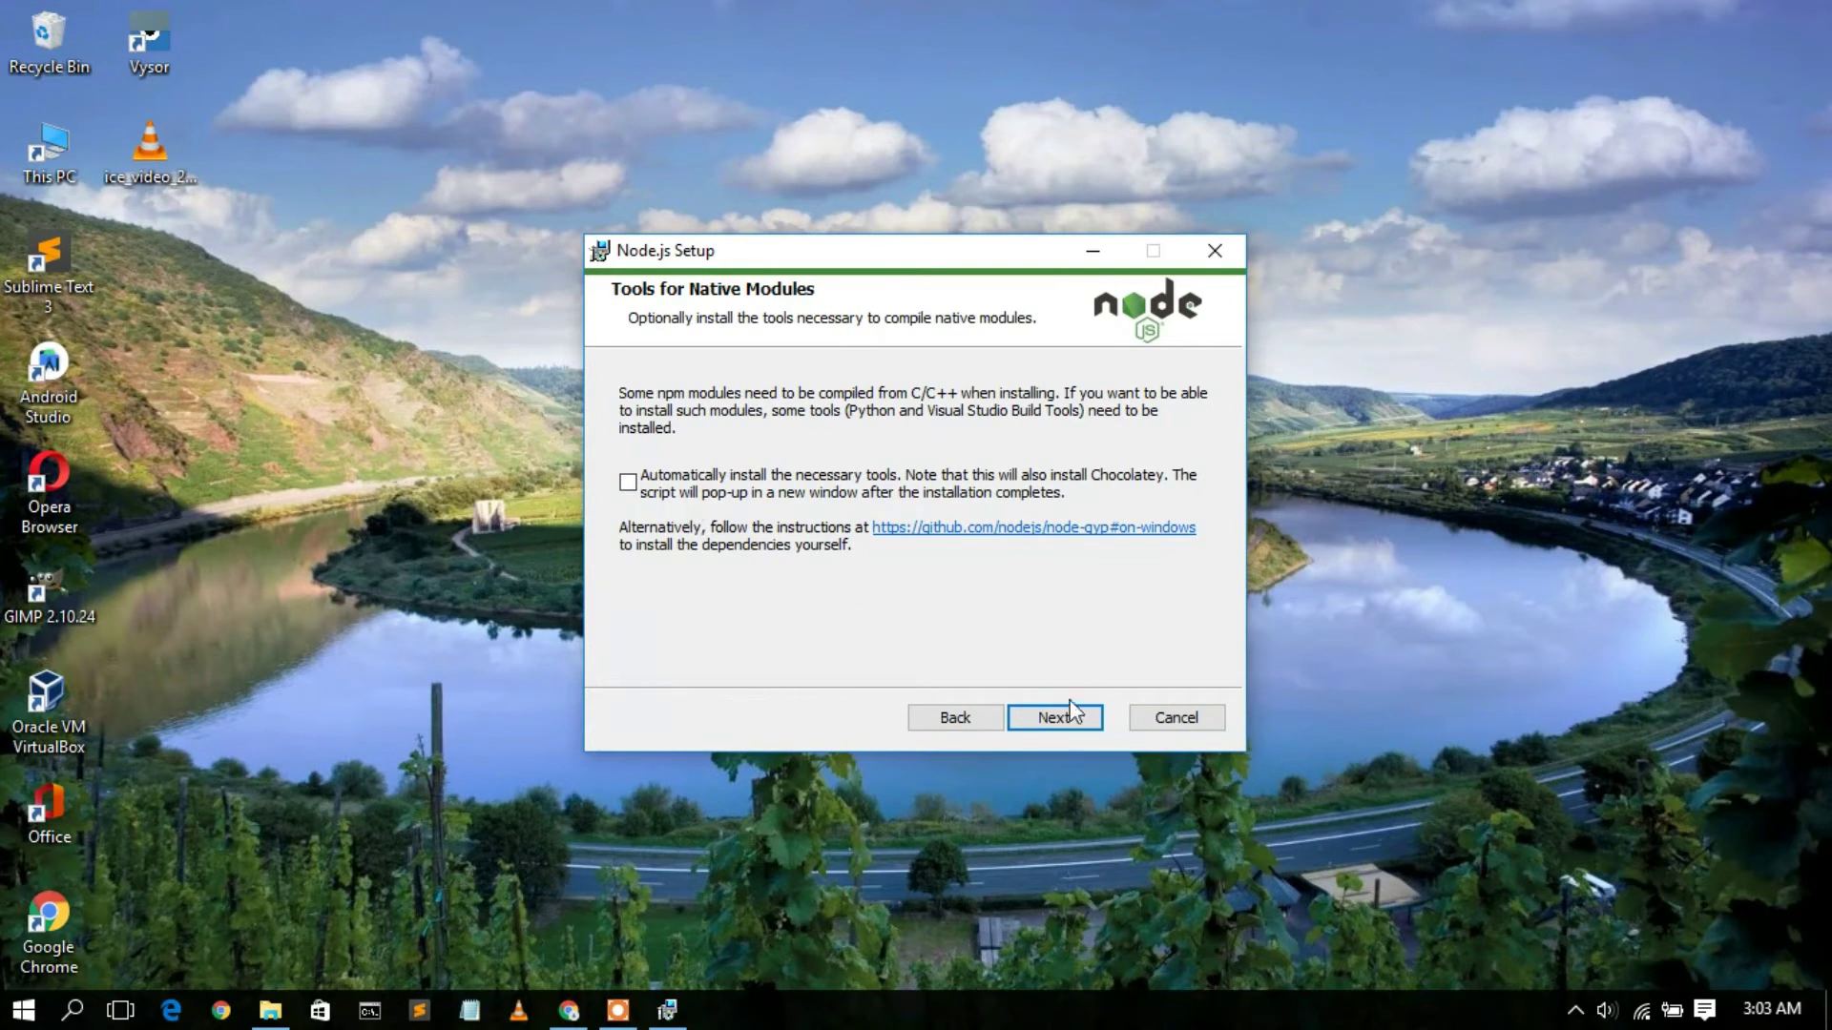
click(1075, 726)
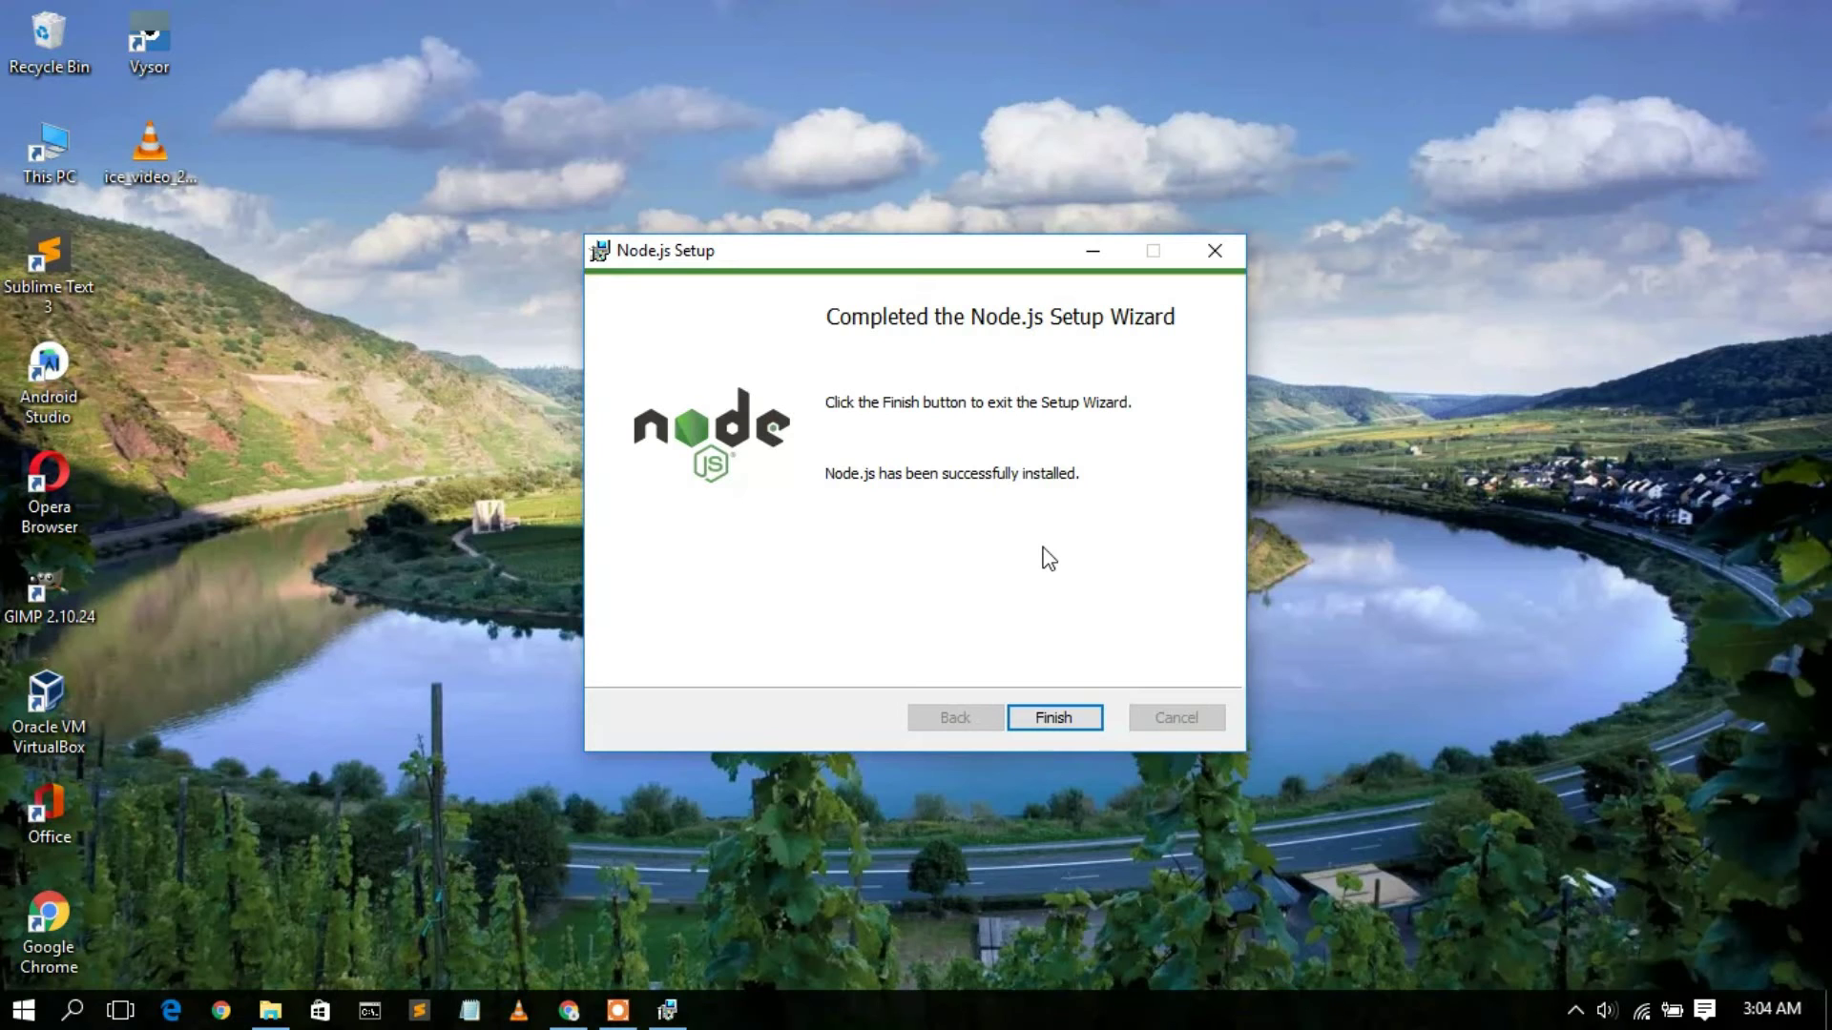
click(1073, 722)
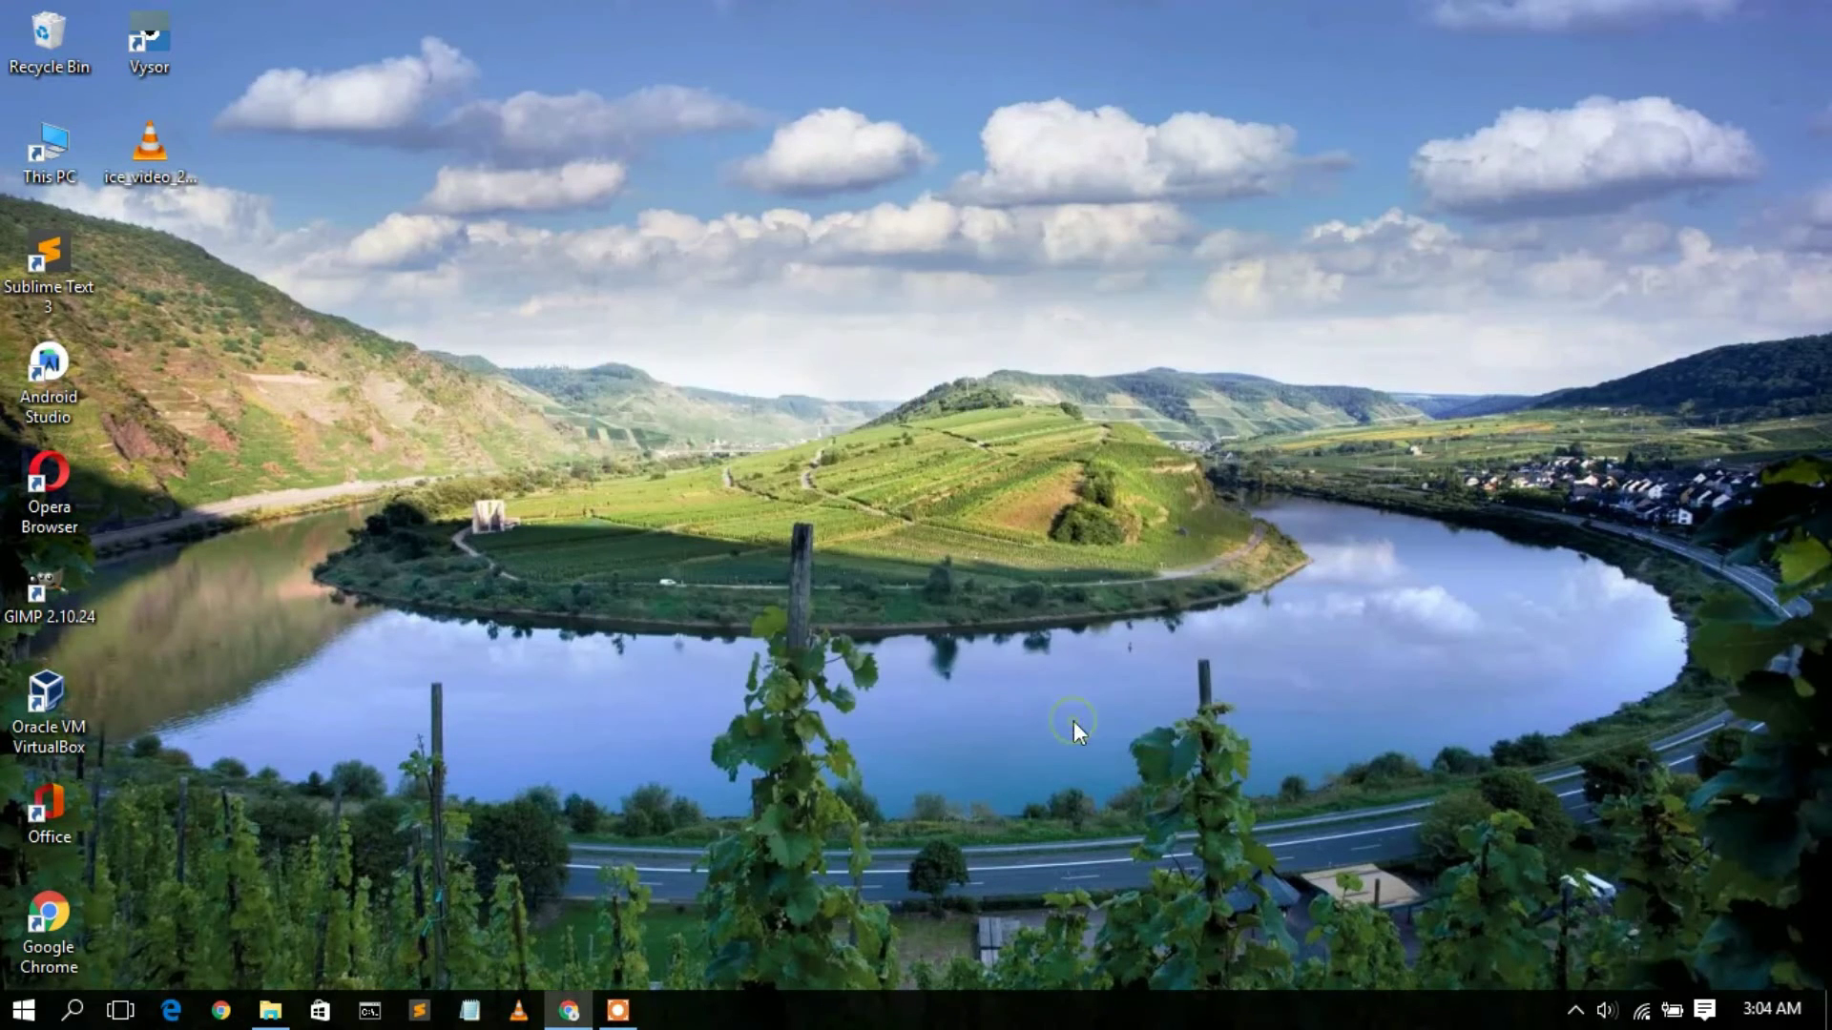
Run node -v and npm -v in Command Prompt, highlighting v16.1.0 and 7.11.2
click(373, 1011)
text(node -v)
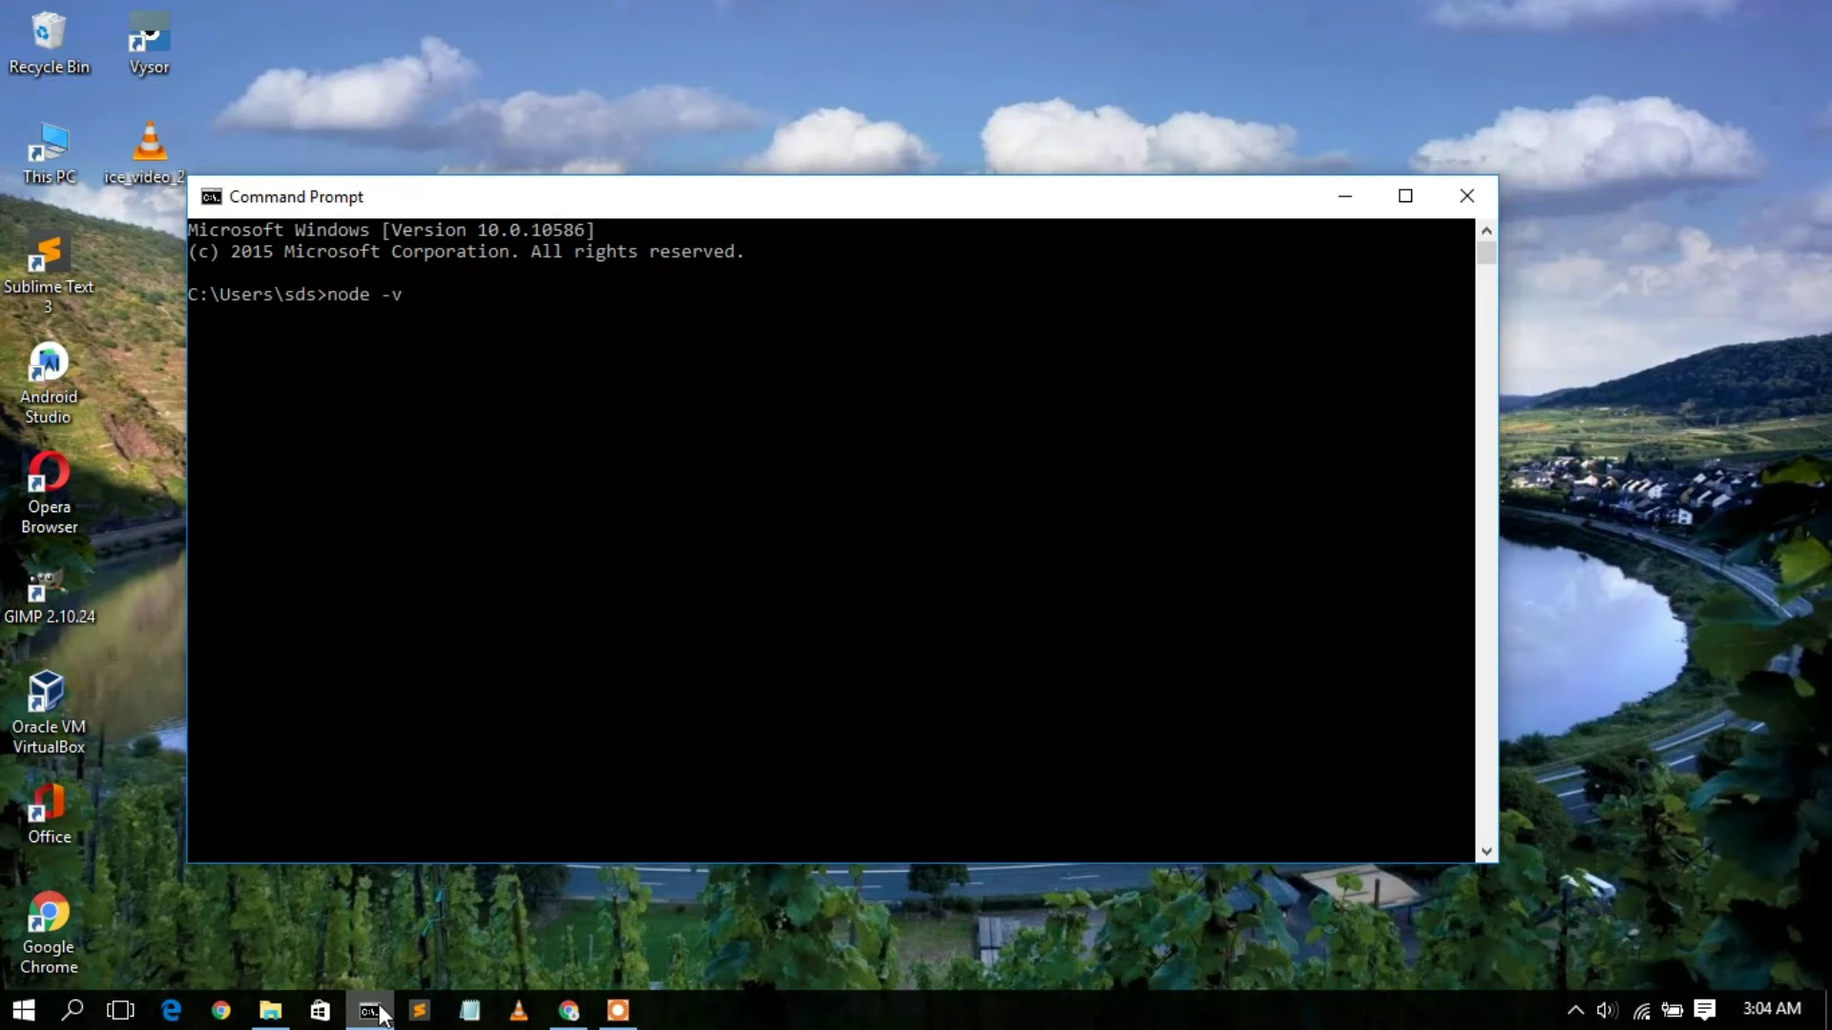
key(Return)
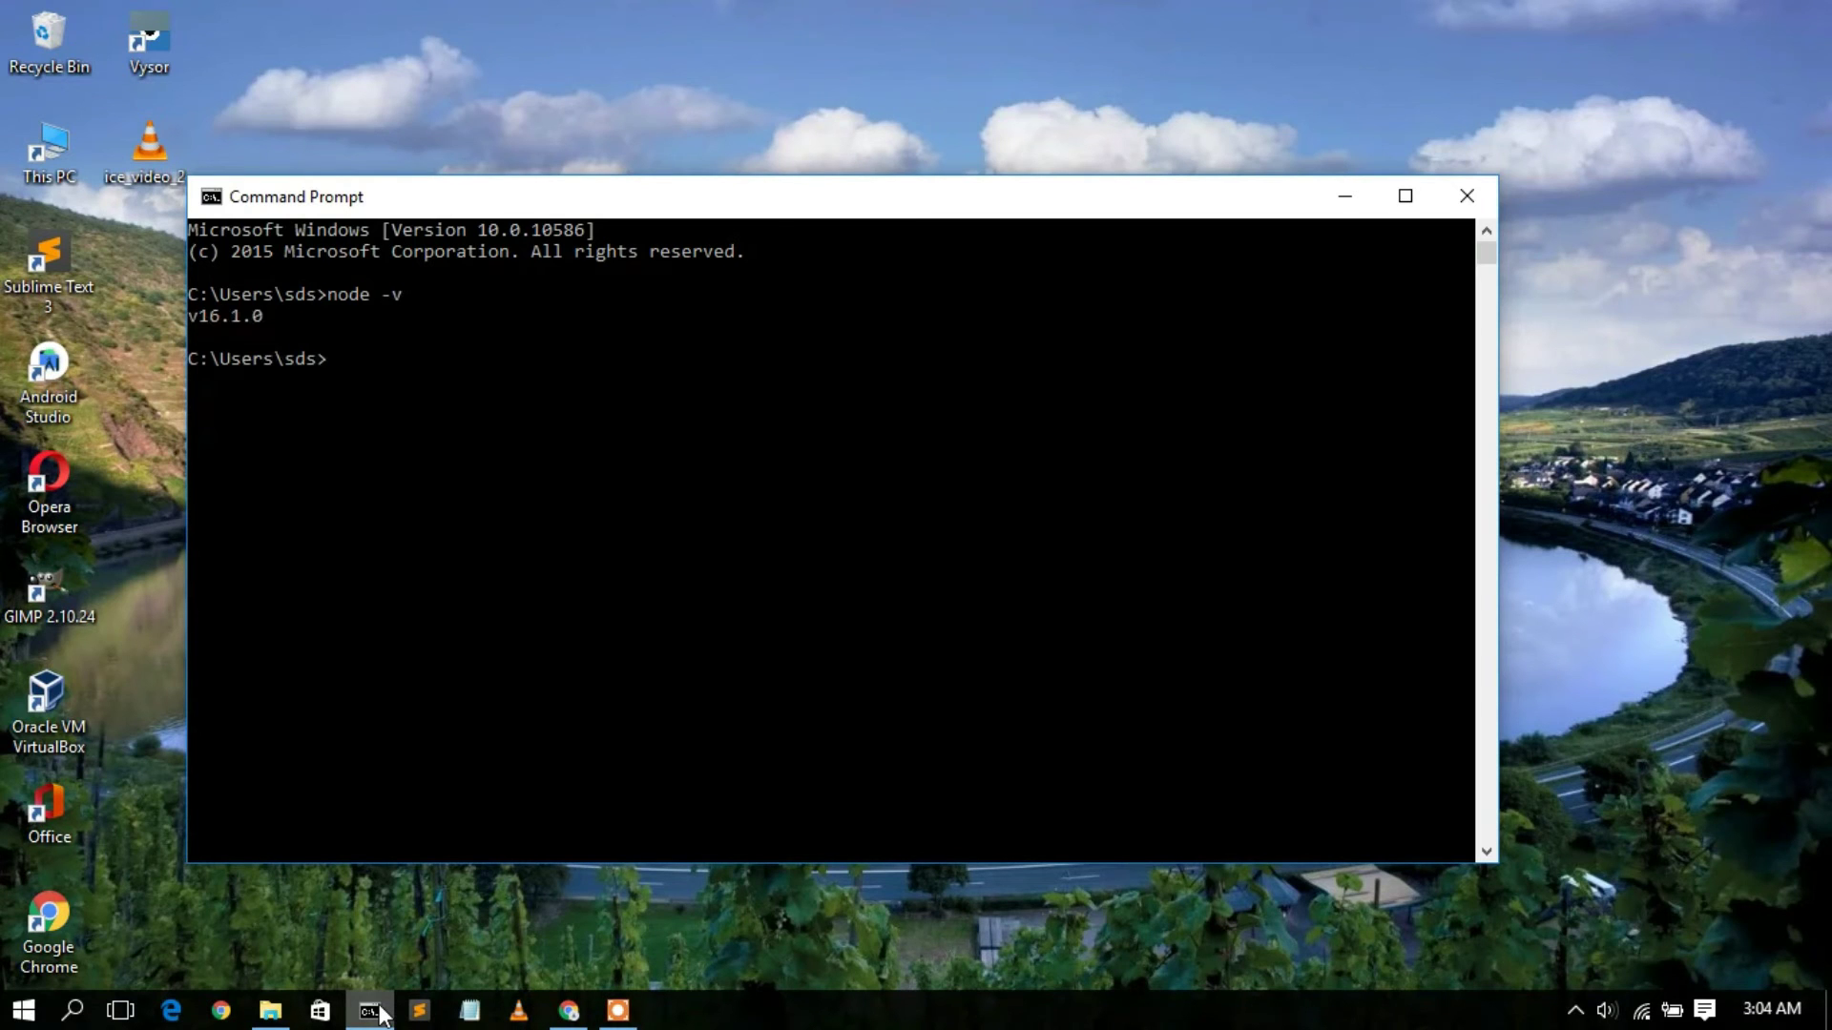
drag(300, 316, 197, 326)
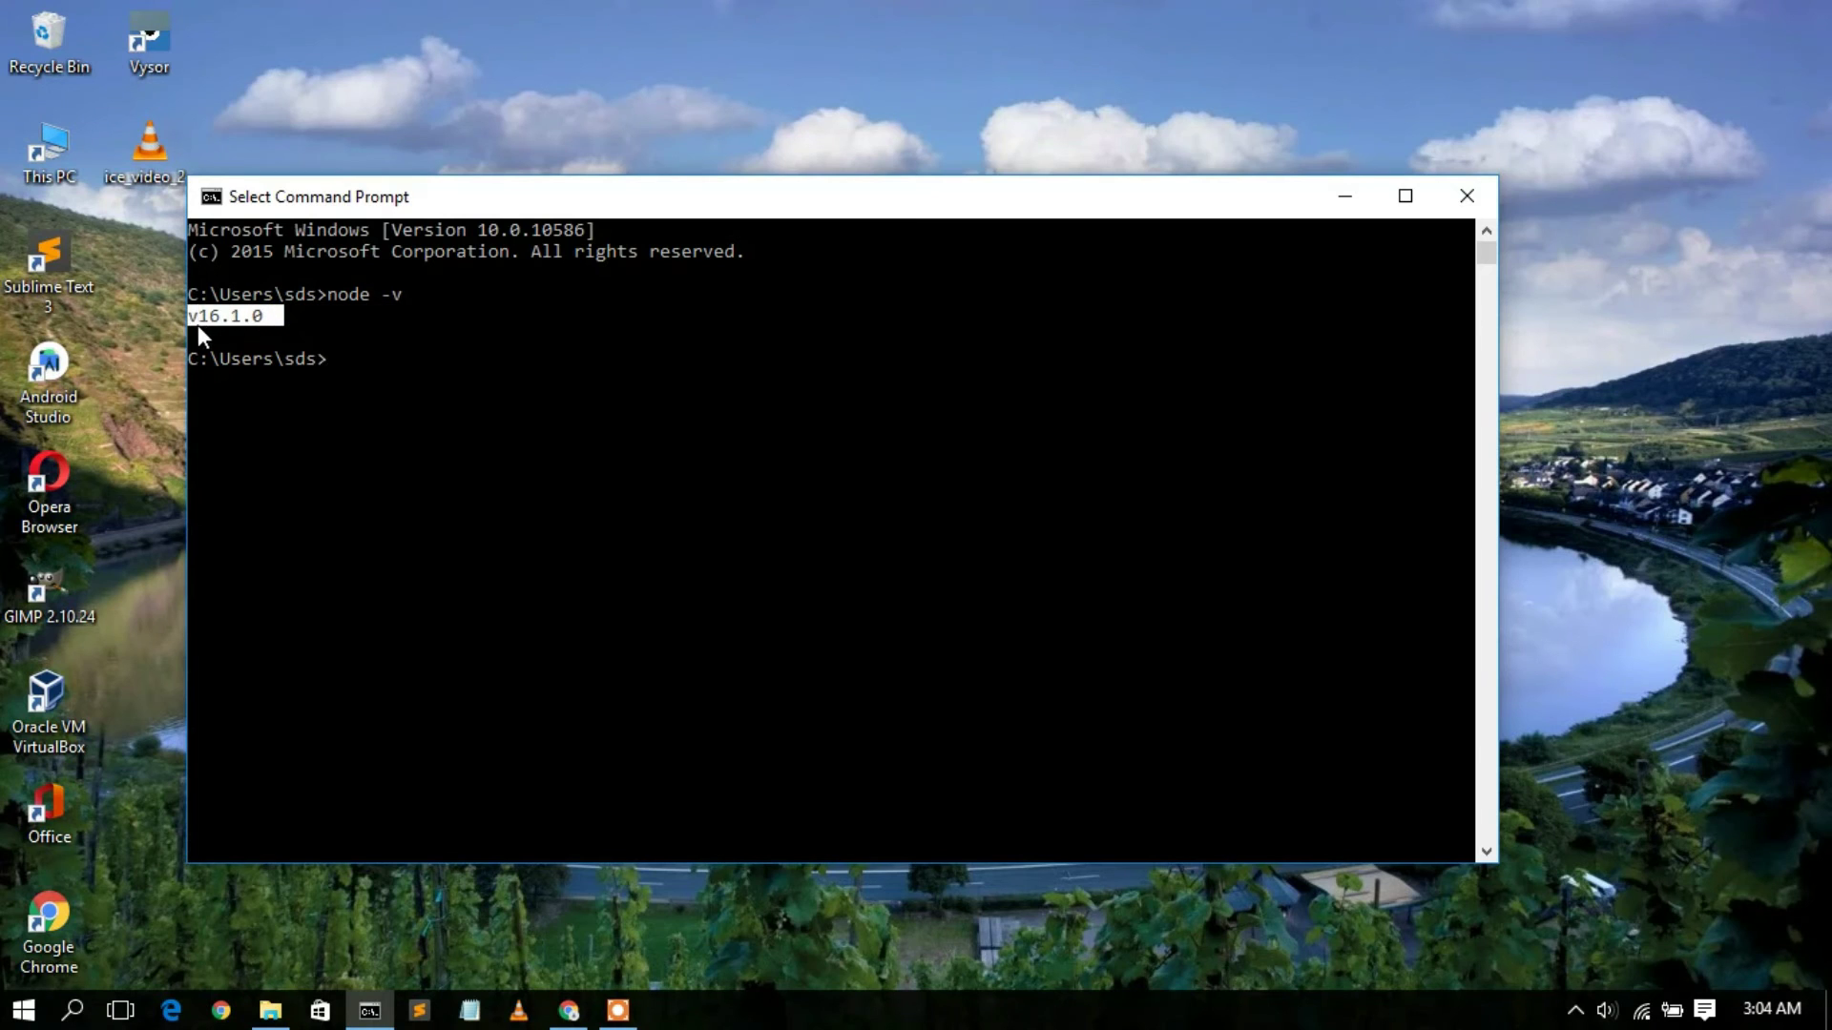
click(461, 360)
text(np)
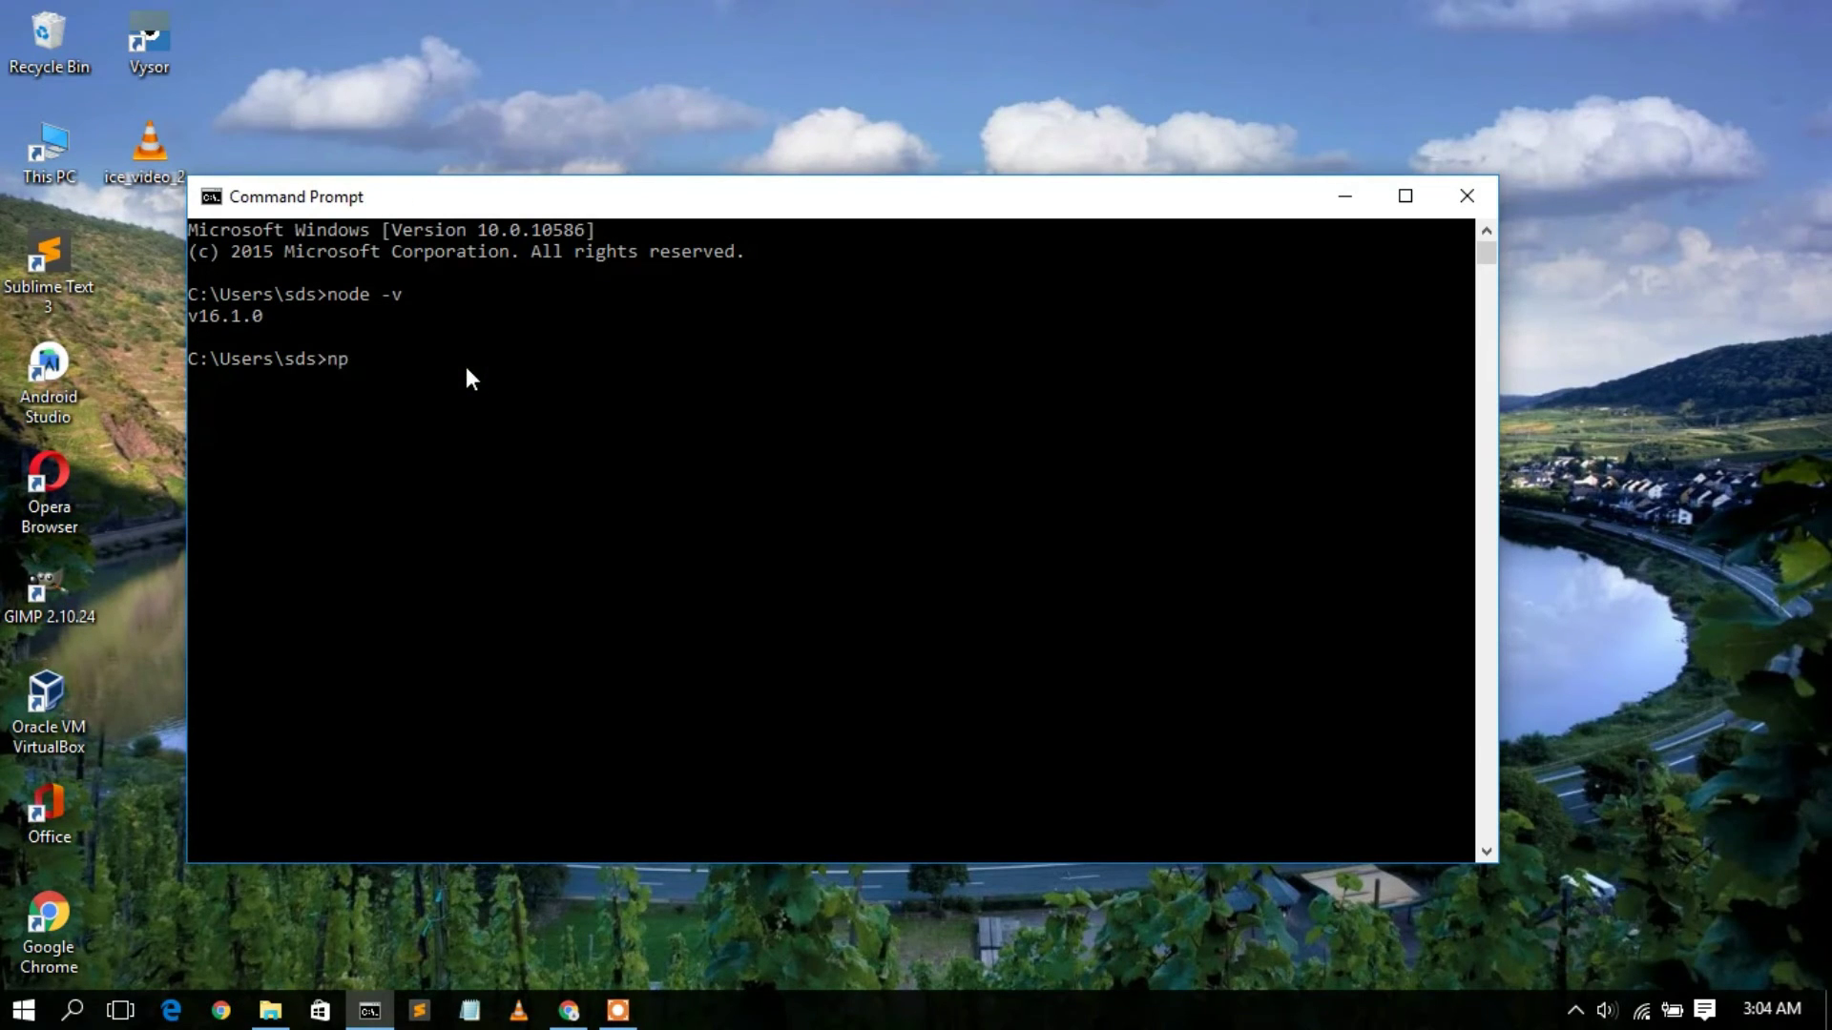
text(m -v)
key(Return)
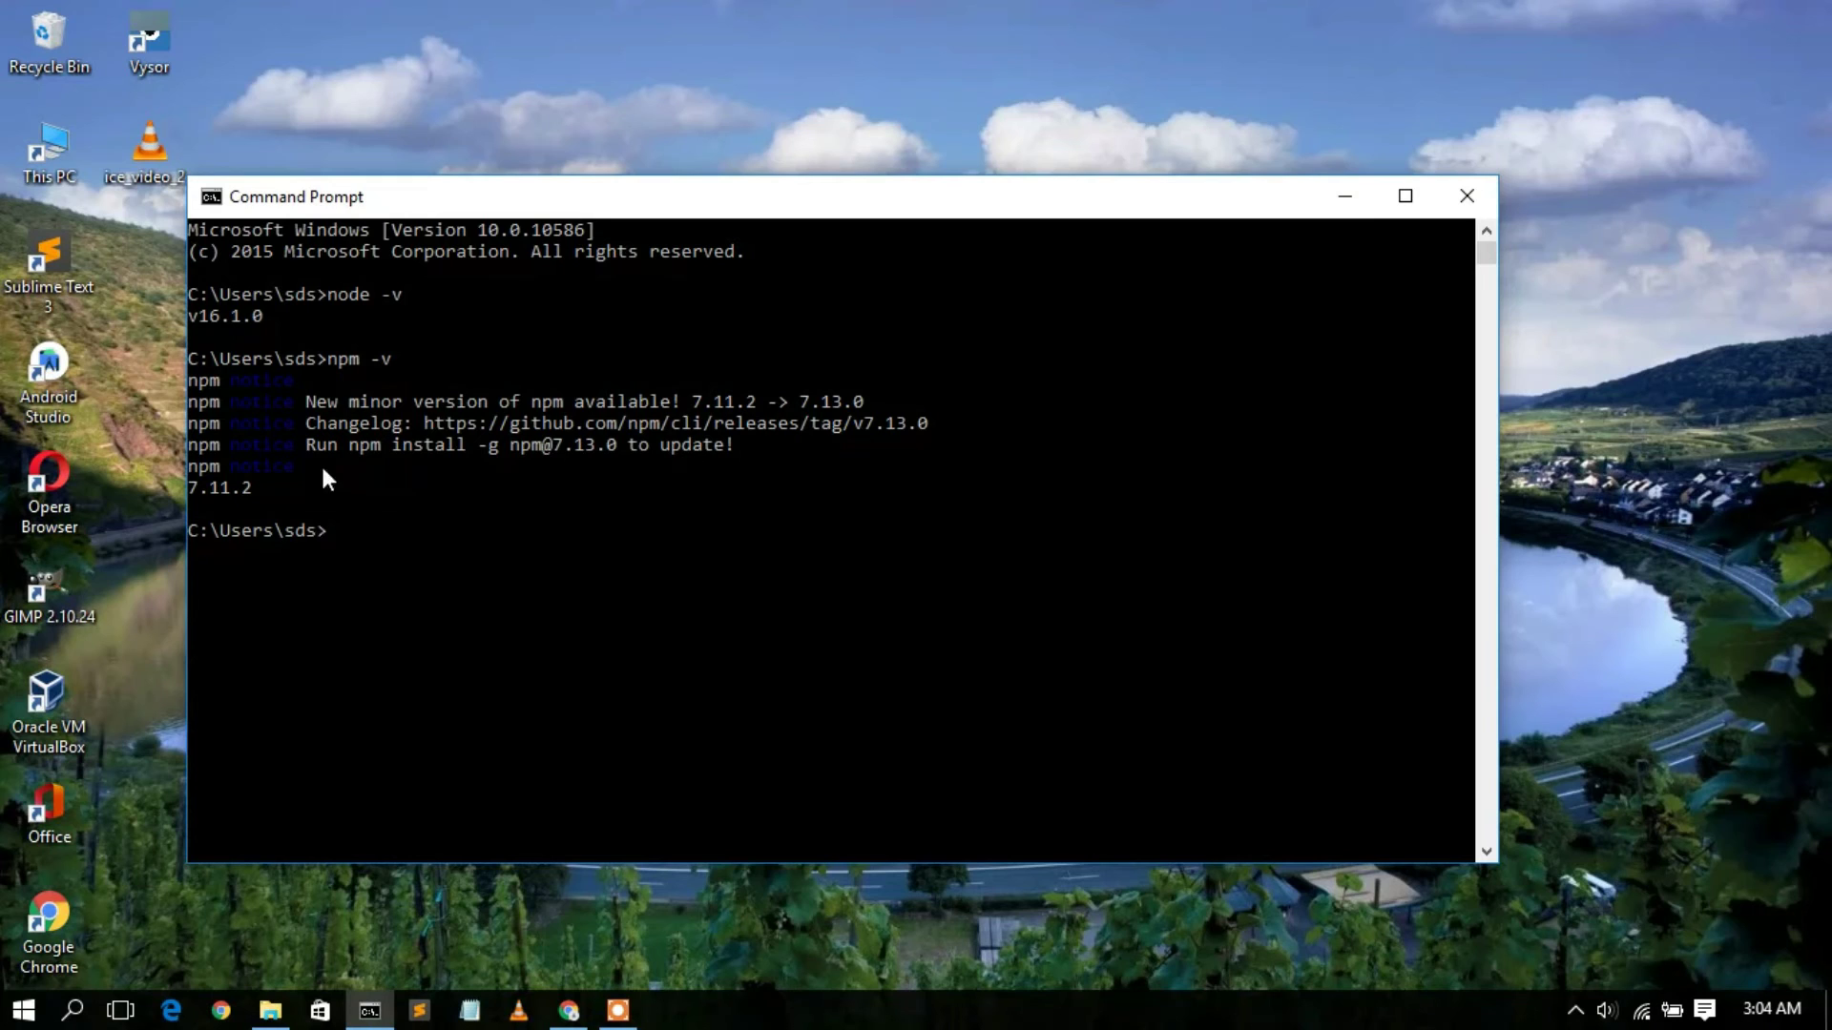
click(270, 489)
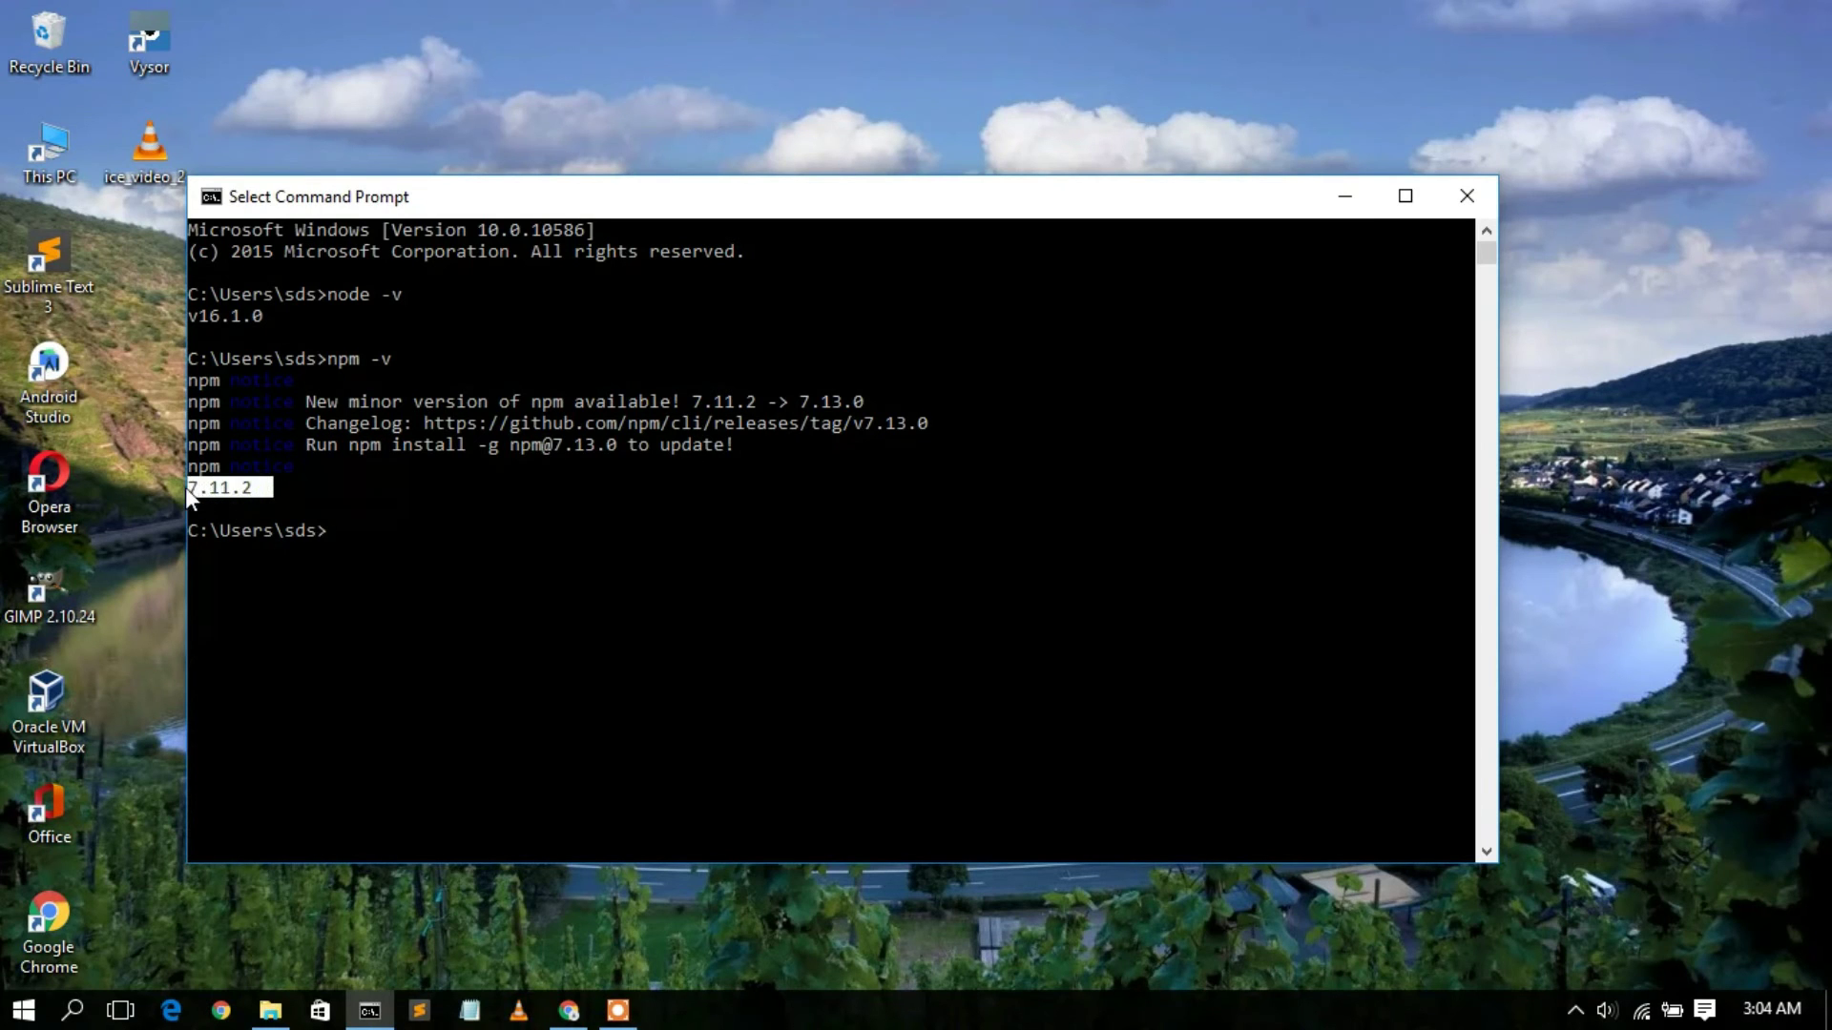
key(ctrl+c)
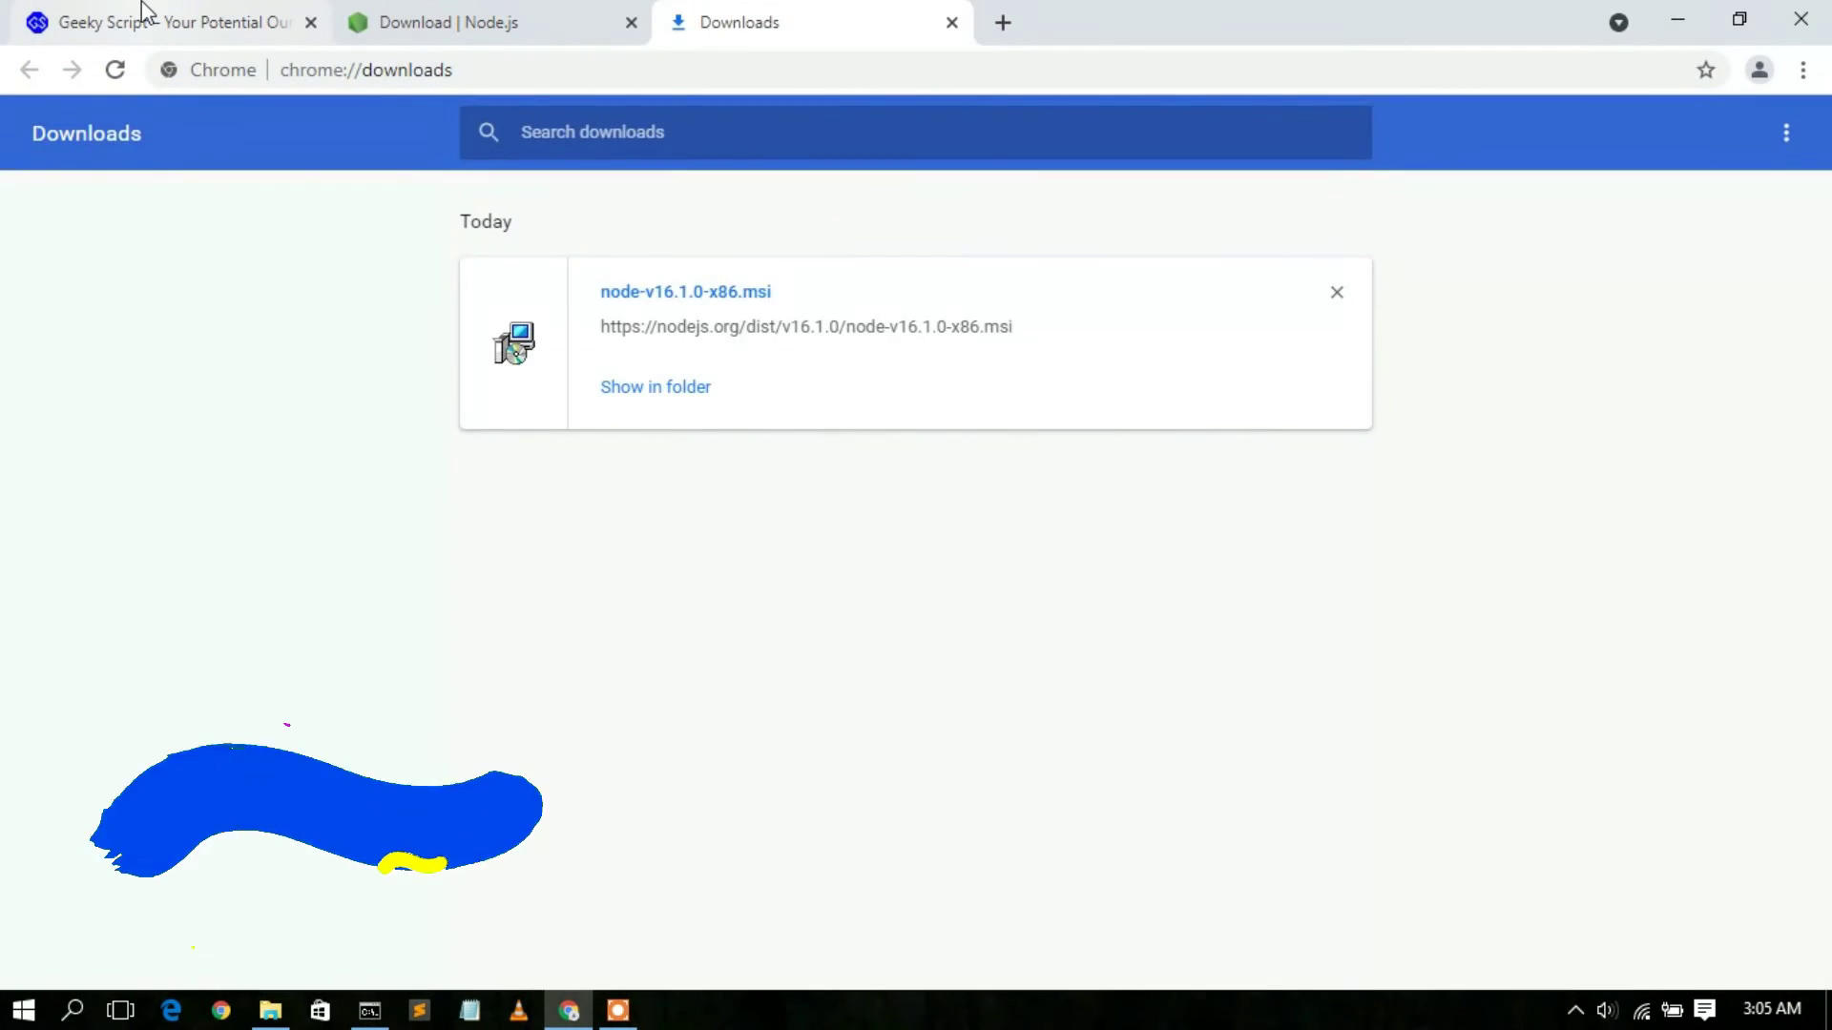
Show the Geeky Script homepage, then minimize Chrome to reveal Command Prompt again
click(147, 20)
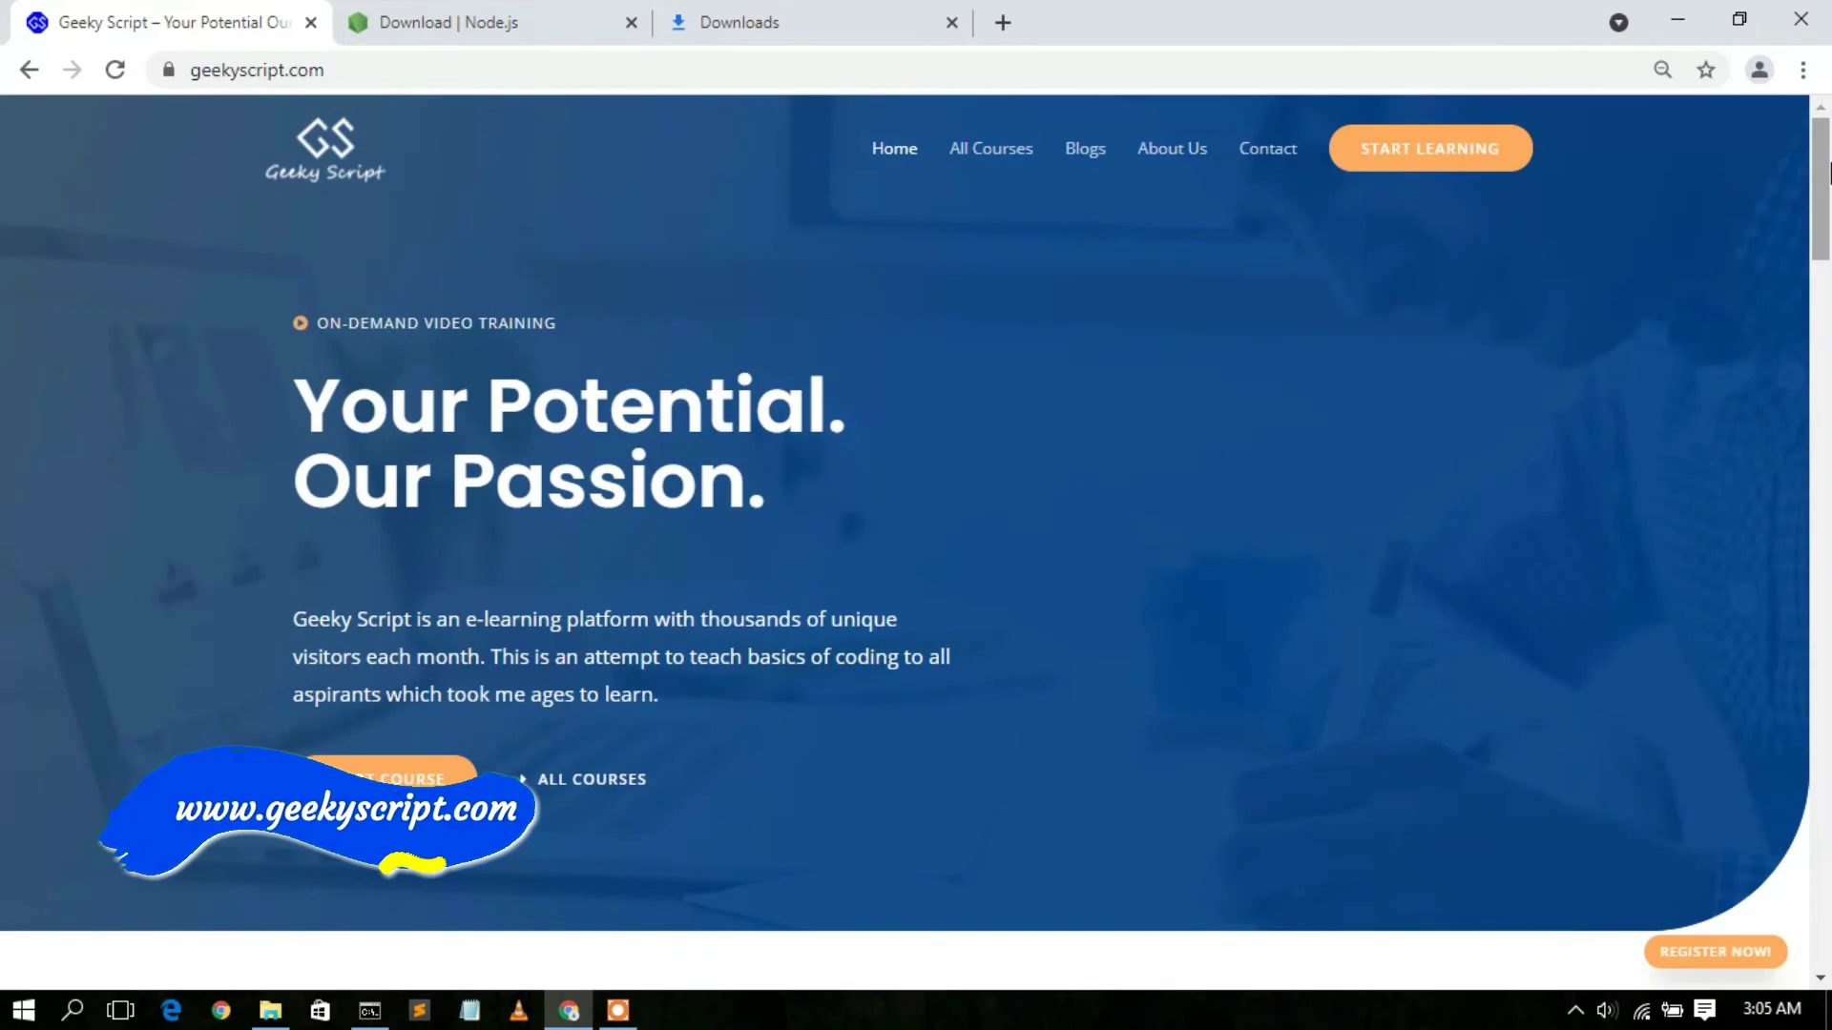
drag(1821, 187, 1827, 572)
click(1675, 21)
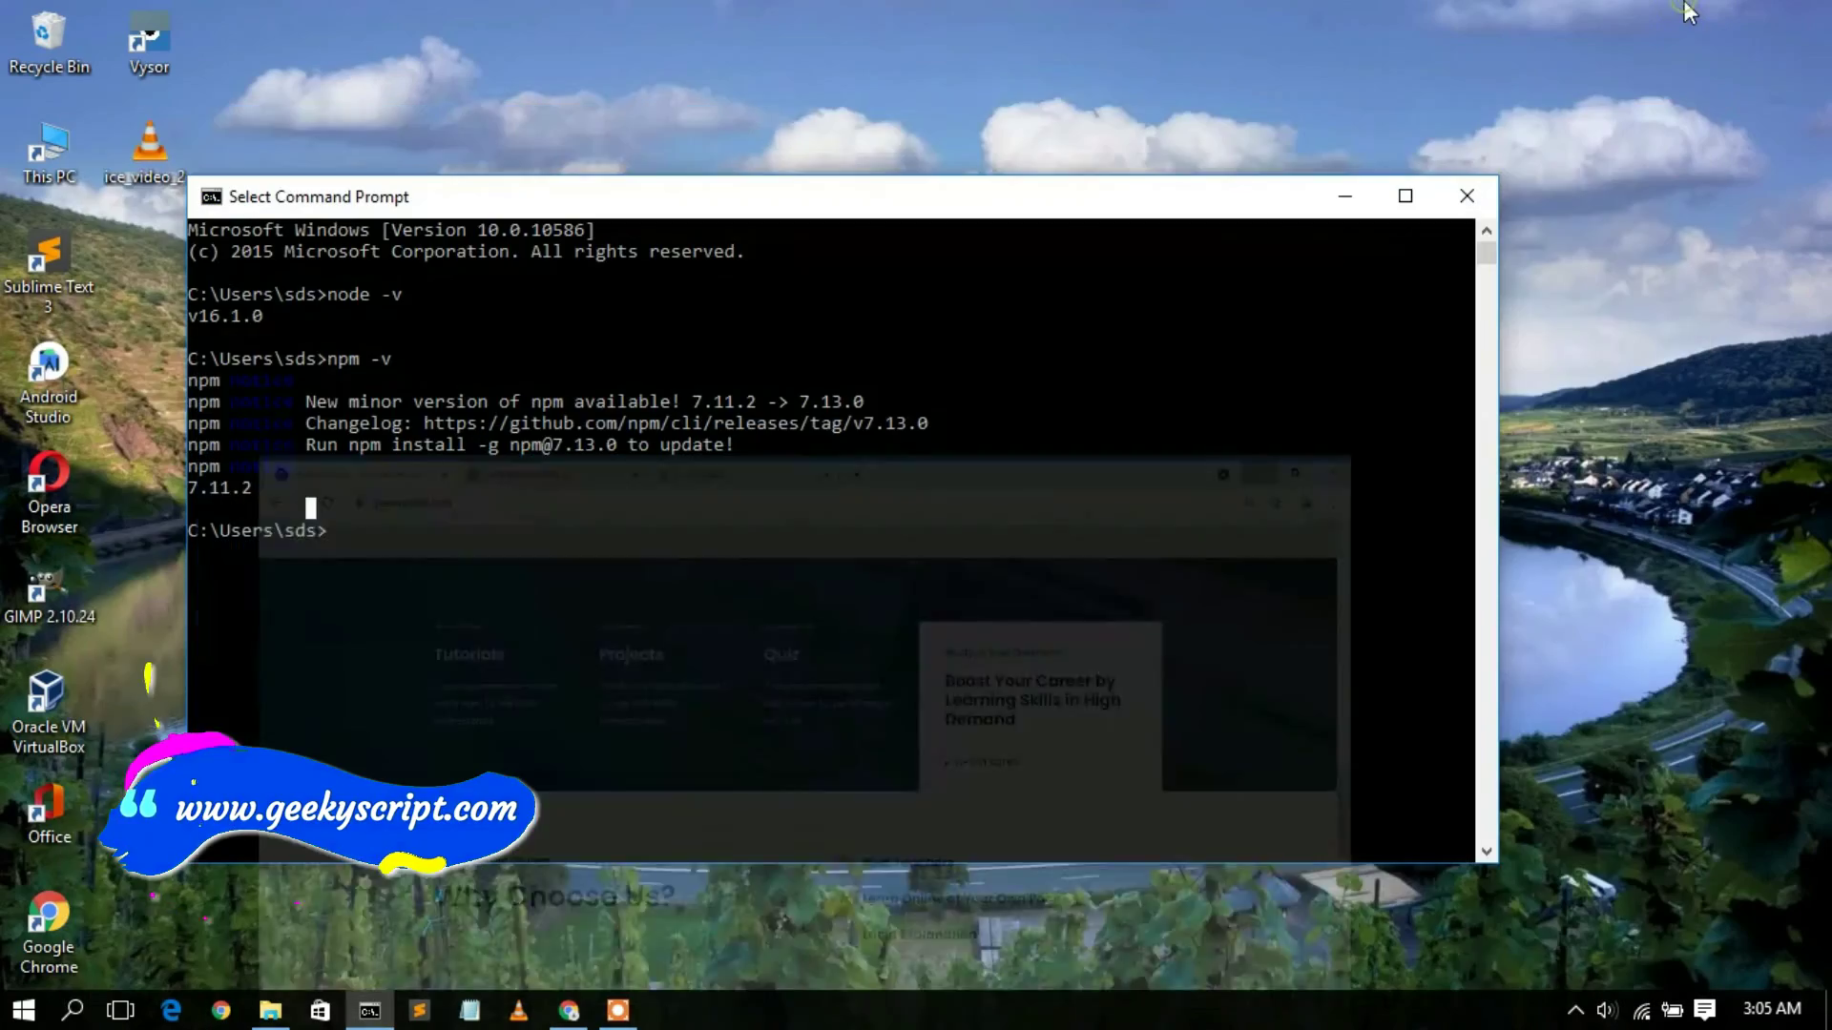